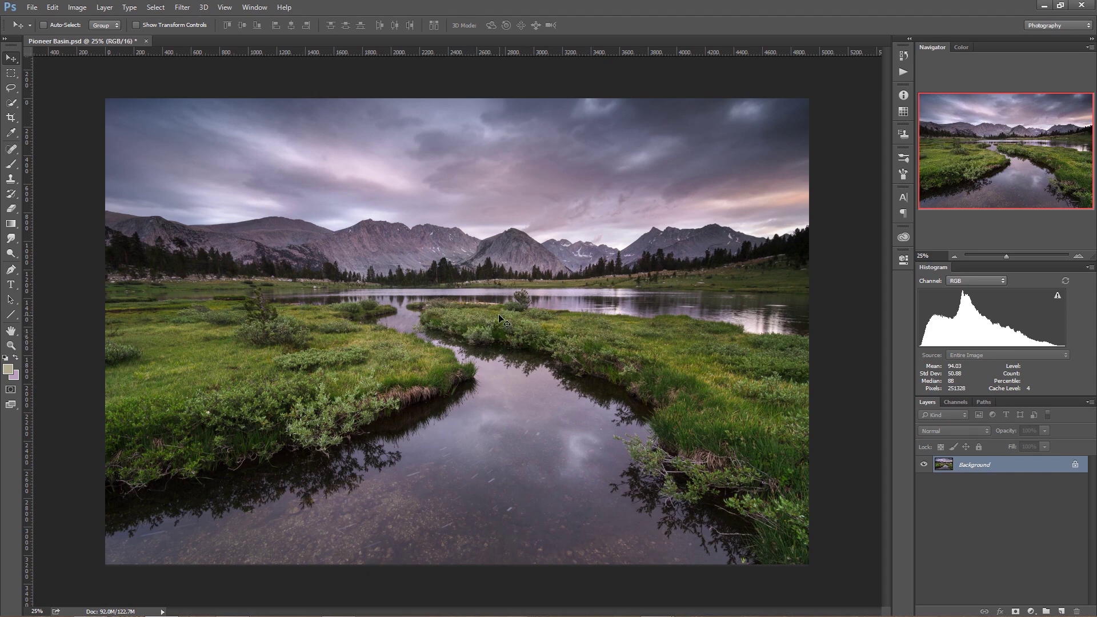
# Add a Hue/Saturation adjustment layer with Saturation at -100 to desaturate the landscape.
pyautogui.click(1031, 611)
pyautogui.click(1032, 470)
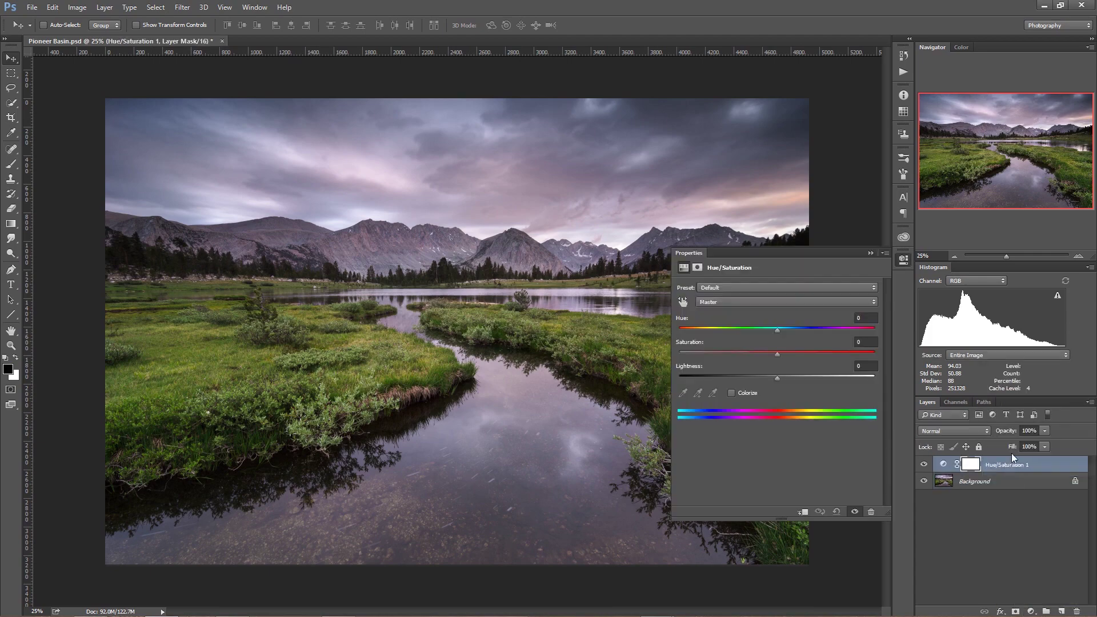
pyautogui.moveTo(778, 354); pyautogui.dragTo(656, 348)
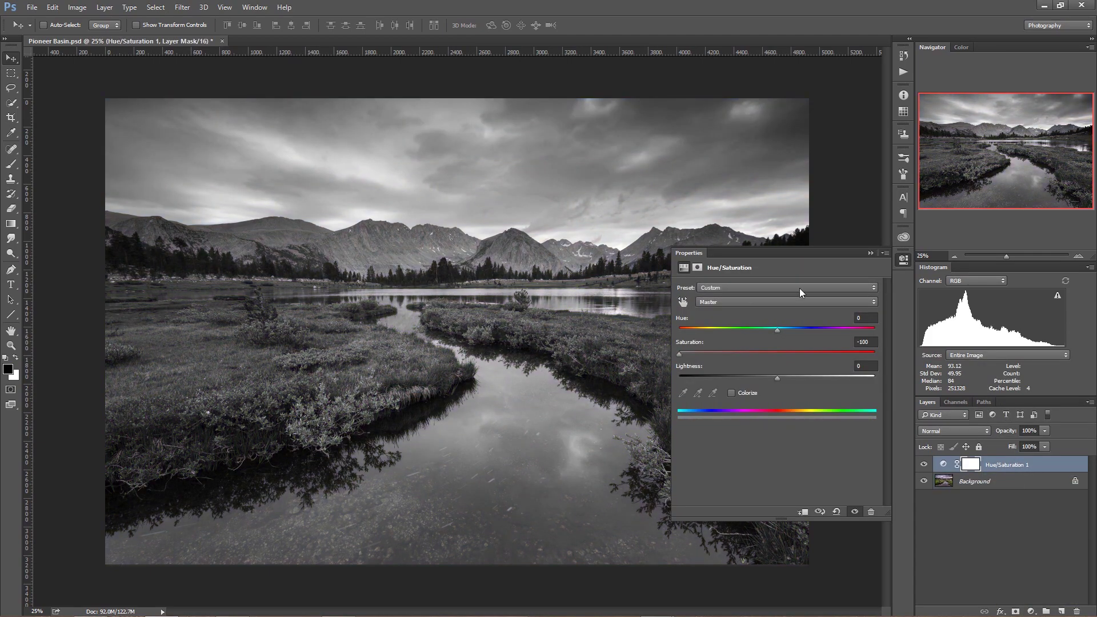
pyautogui.click(896, 259)
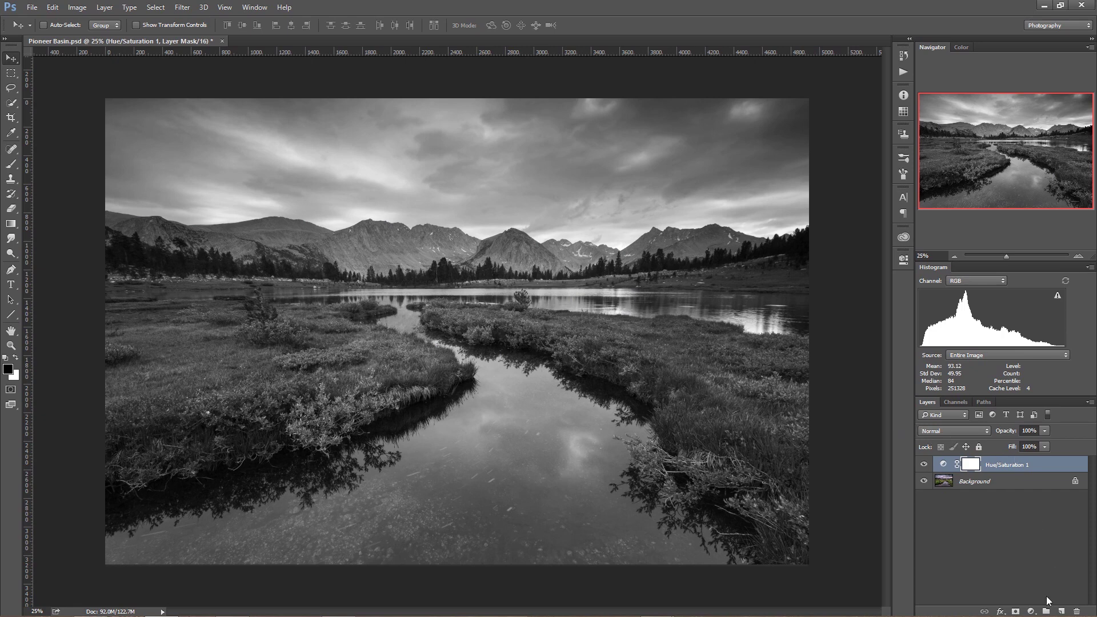
# Add Hue/Saturation 2 below Hue/Saturation 1 and set its blend mode to Luminosity.
pyautogui.click(1032, 610)
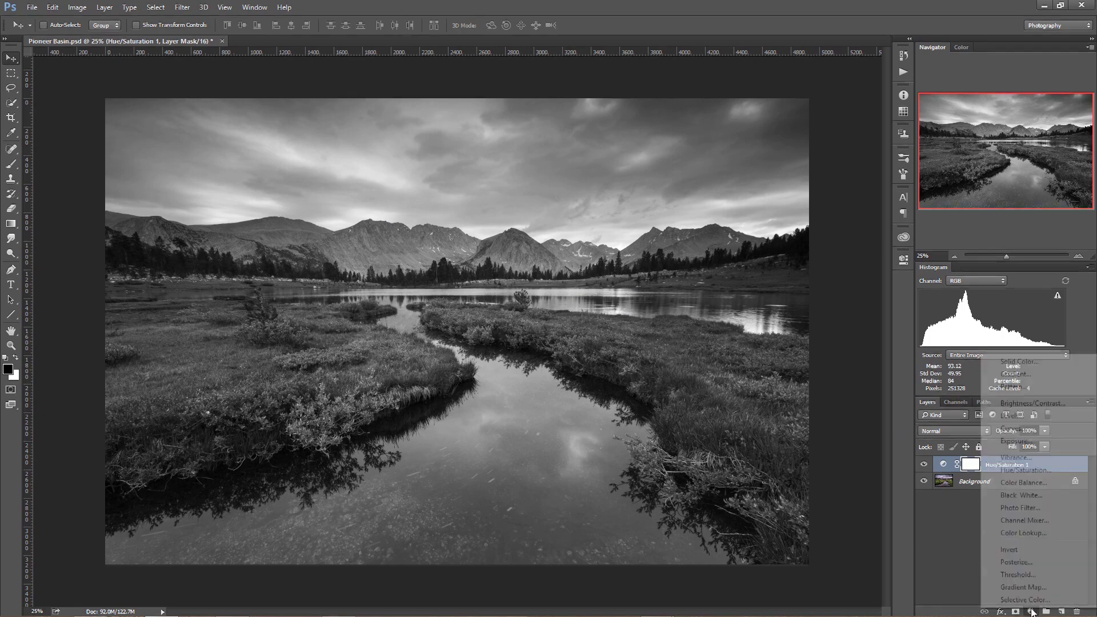
pyautogui.click(1037, 469)
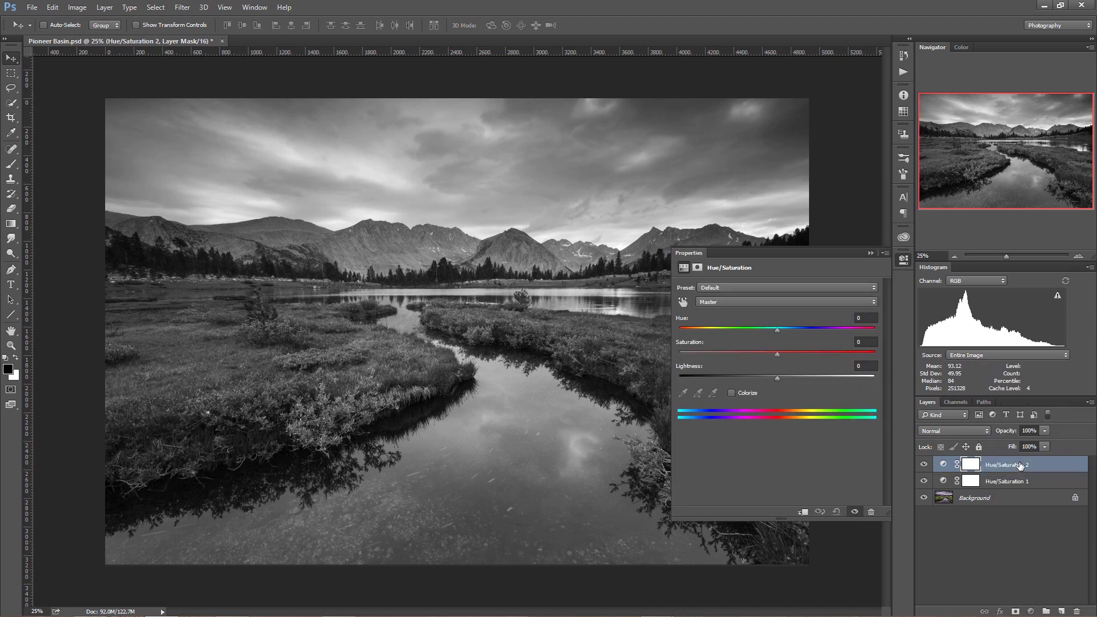
pyautogui.moveTo(1020, 467); pyautogui.dragTo(1021, 494)
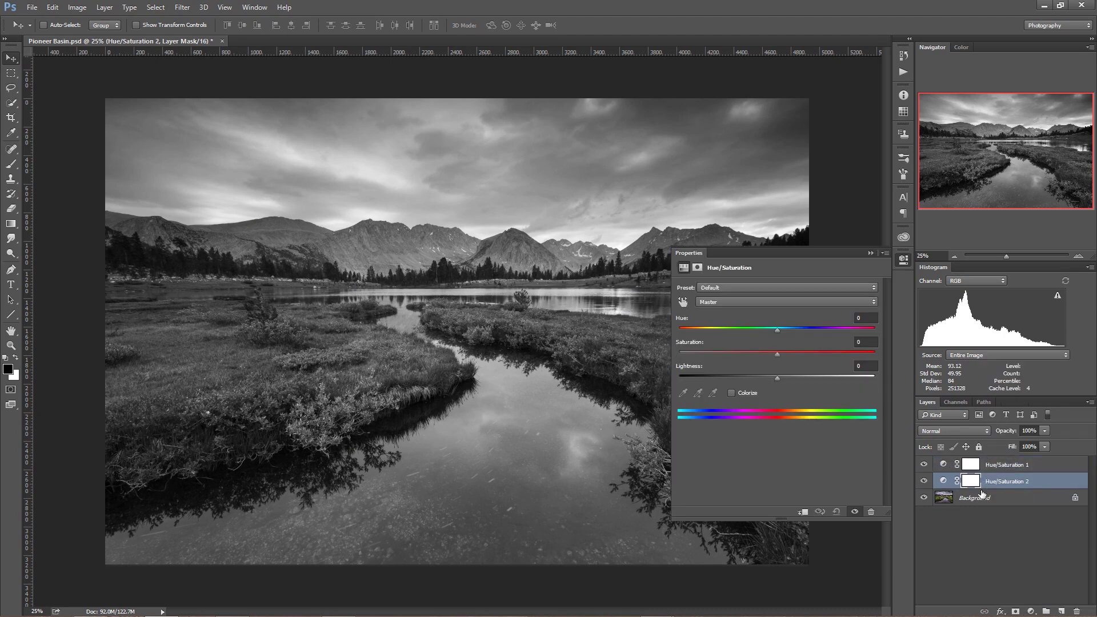
pyautogui.click(953, 432)
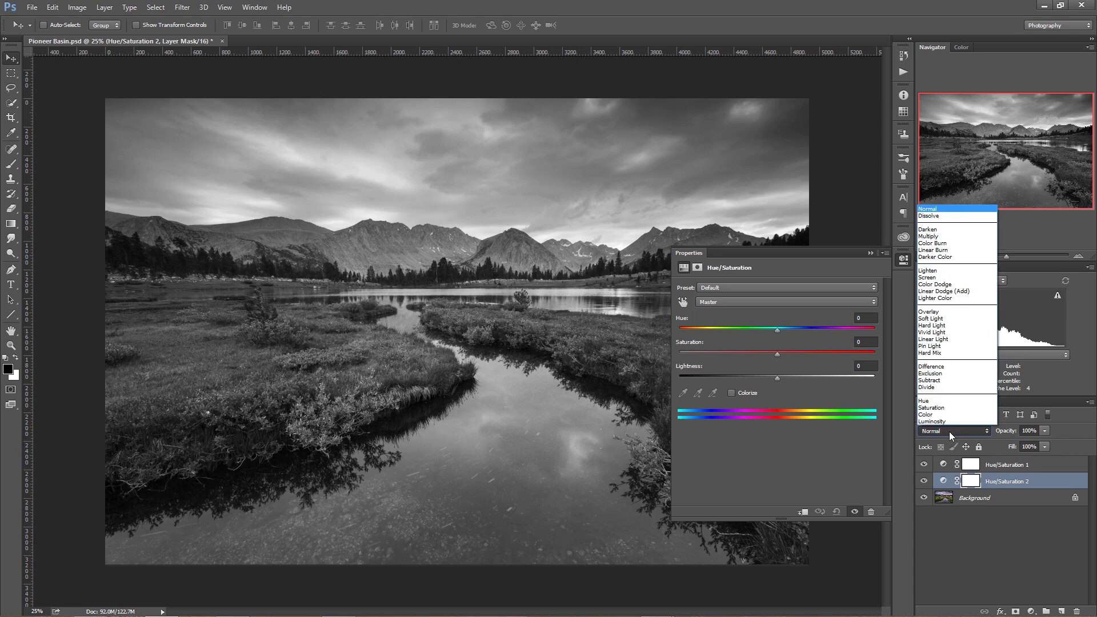
pyautogui.click(952, 423)
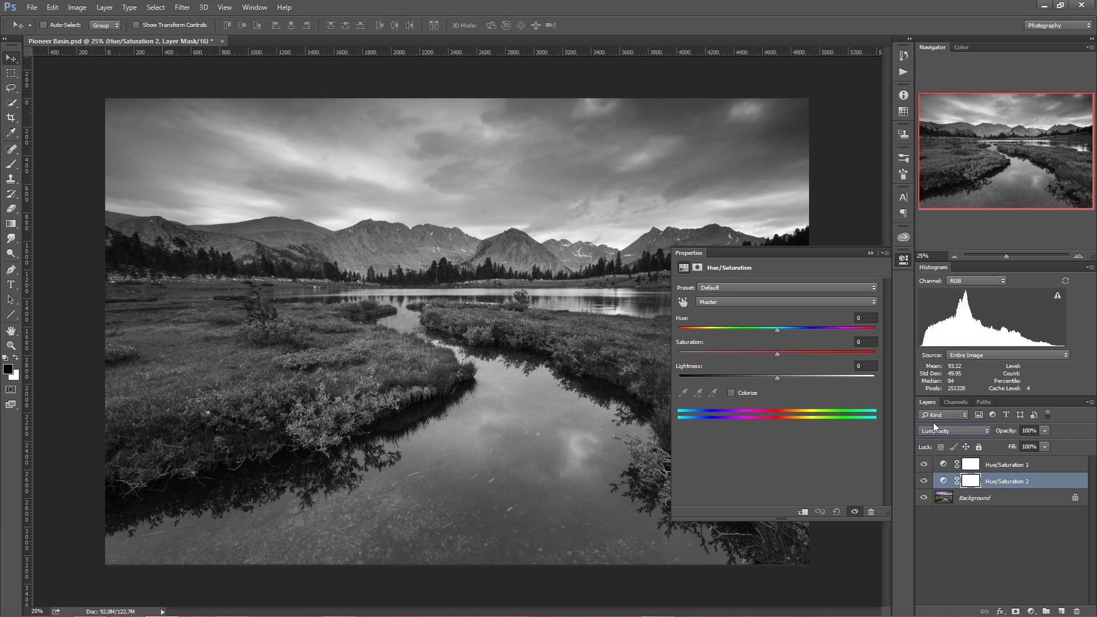
pyautogui.click(903, 259)
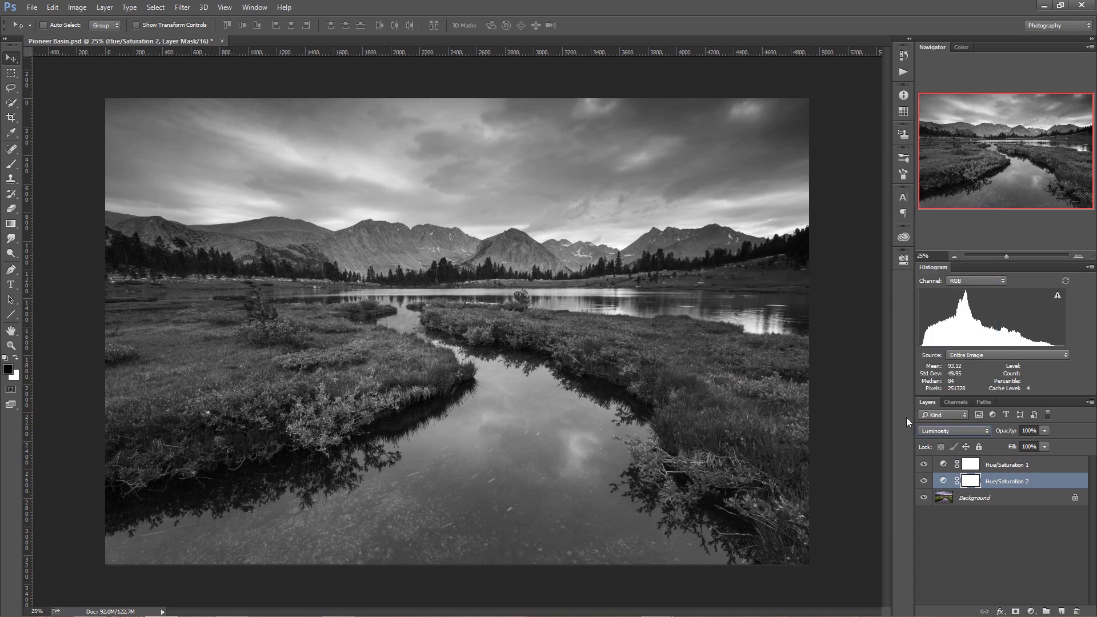
# Hide Hue/Saturation 1 and shift Hue/Saturation 2's hue to +131.
pyautogui.click(924, 465)
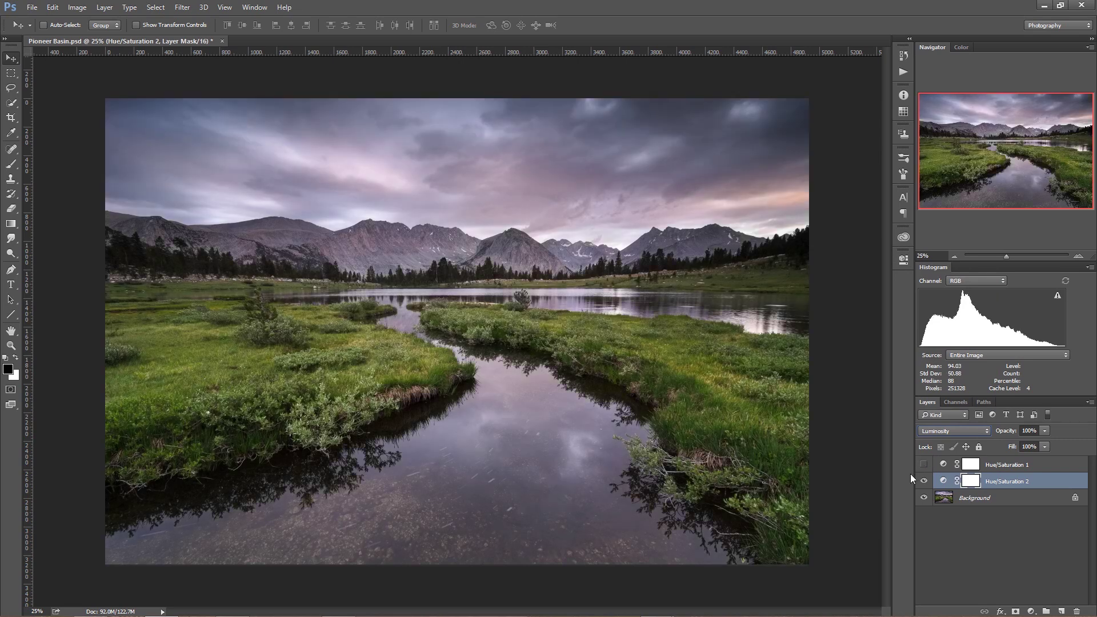
pyautogui.doubleClick(944, 481)
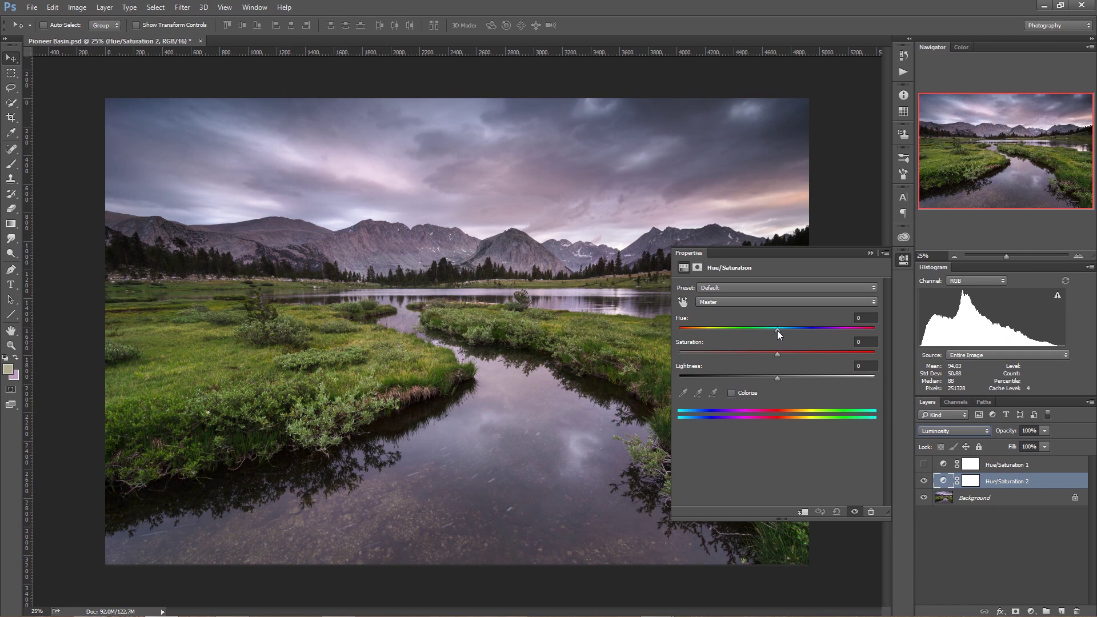
pyautogui.moveTo(778, 335); pyautogui.dragTo(856, 360)
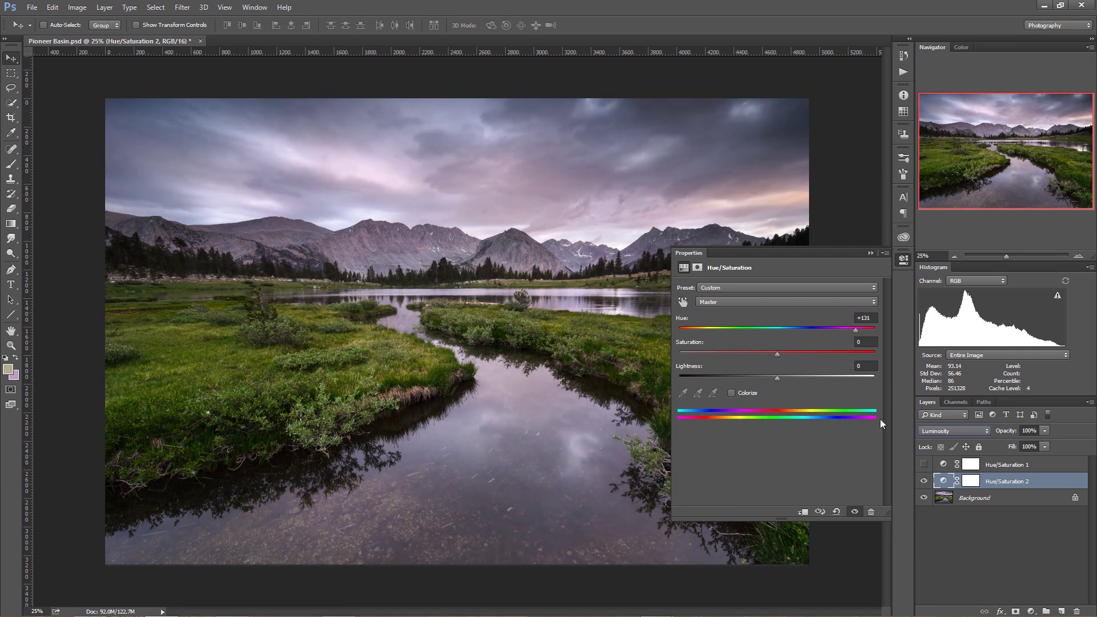
# Re-enable Hue/Saturation 1 and sweep Hue/Saturation 2's hue, settling at -178 to darken the grass.
pyautogui.click(923, 465)
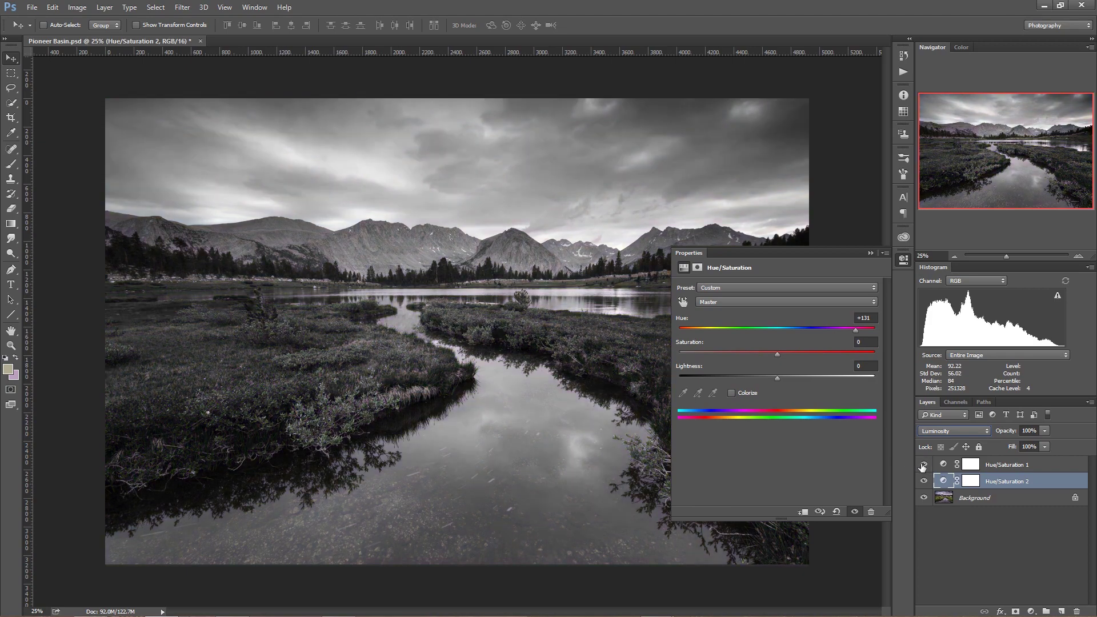
pyautogui.moveTo(857, 337)
pyautogui.mouseDown()
pyautogui.moveTo(674, 343)
pyautogui.moveTo(867, 354)
pyautogui.moveTo(862, 337)
pyautogui.mouseUp()
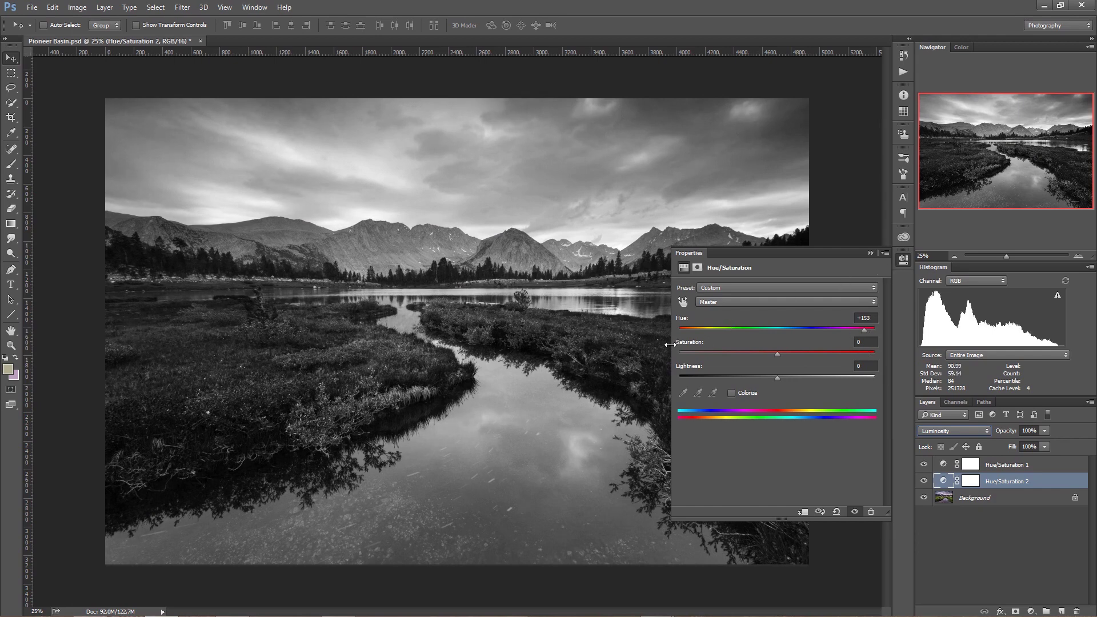
pyautogui.moveTo(670, 344); pyautogui.dragTo(702, 345)
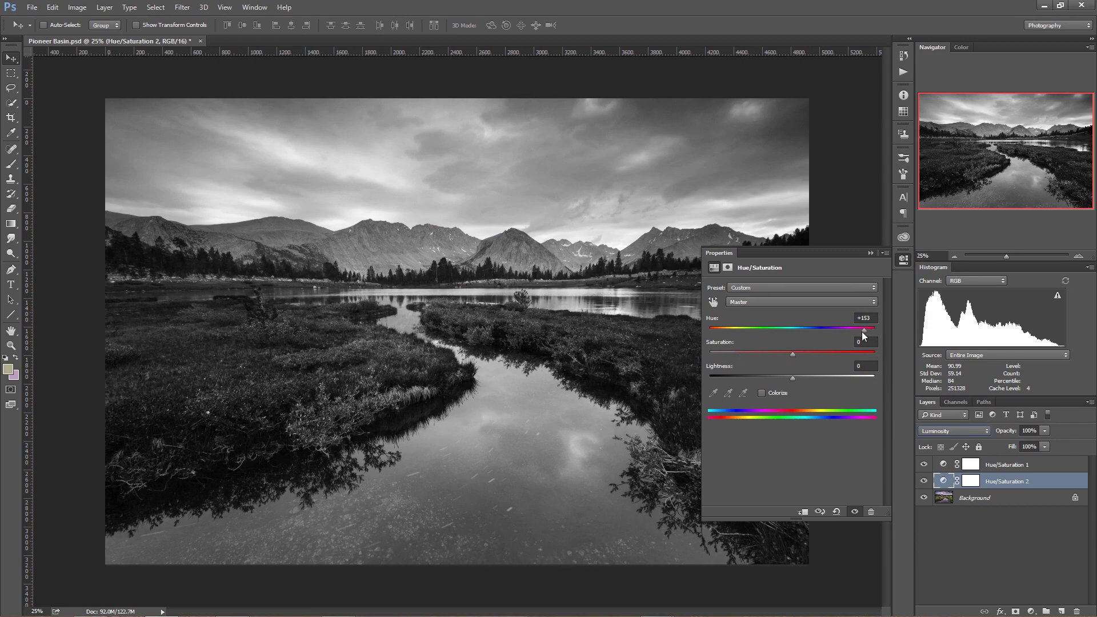
pyautogui.moveTo(865, 330); pyautogui.dragTo(842, 356)
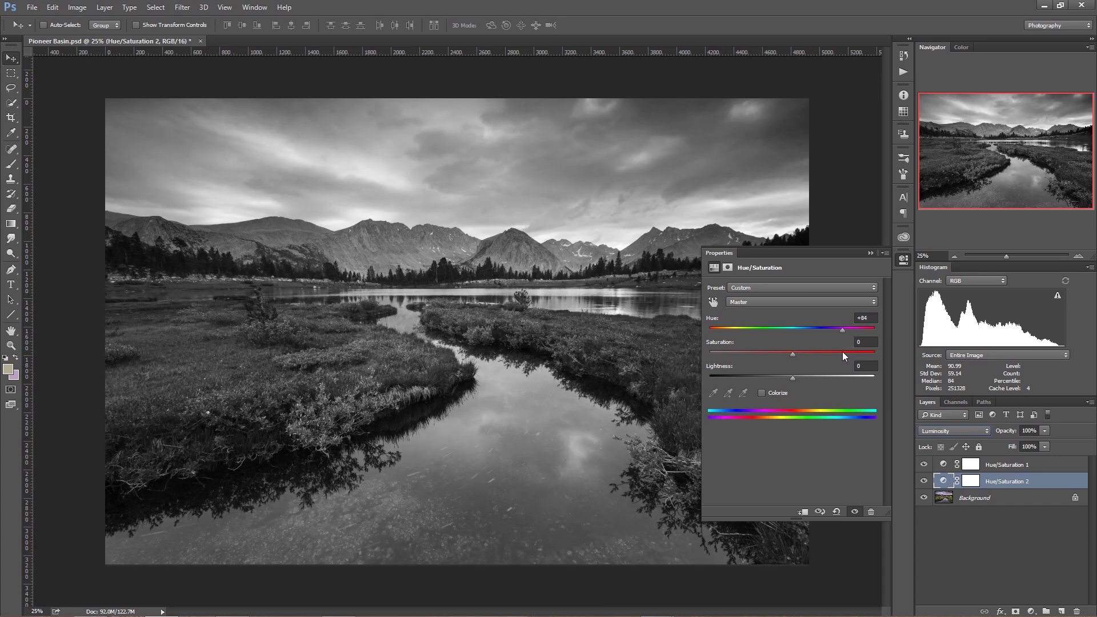
pyautogui.moveTo(842, 351); pyautogui.dragTo(828, 349)
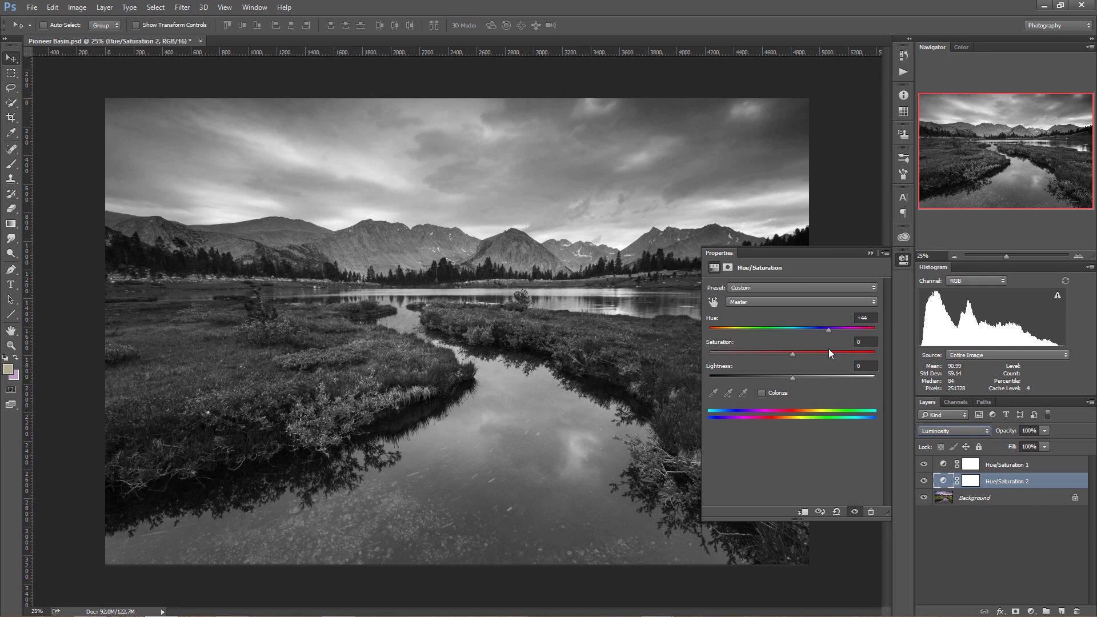
pyautogui.moveTo(828, 349); pyautogui.dragTo(875, 344)
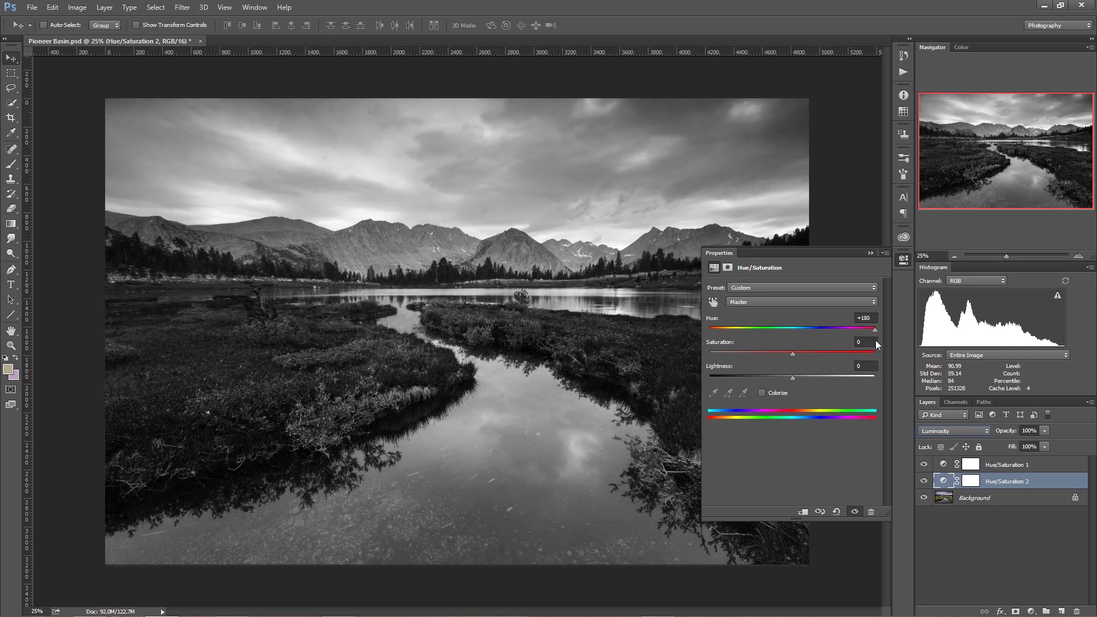
pyautogui.moveTo(875, 331); pyautogui.dragTo(709, 344)
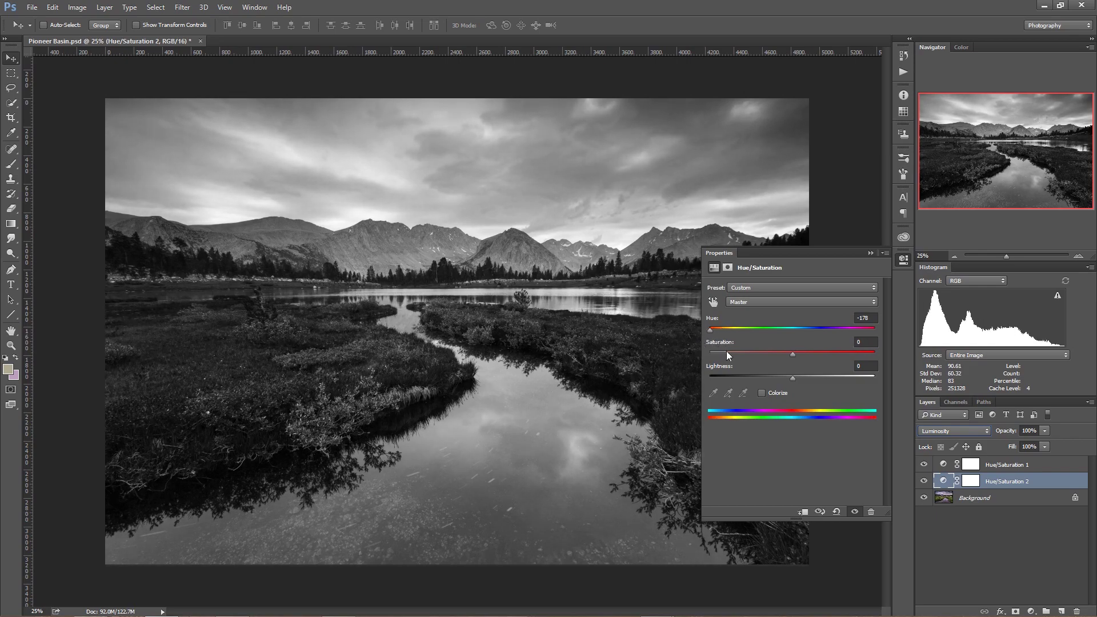
pyautogui.click(904, 261)
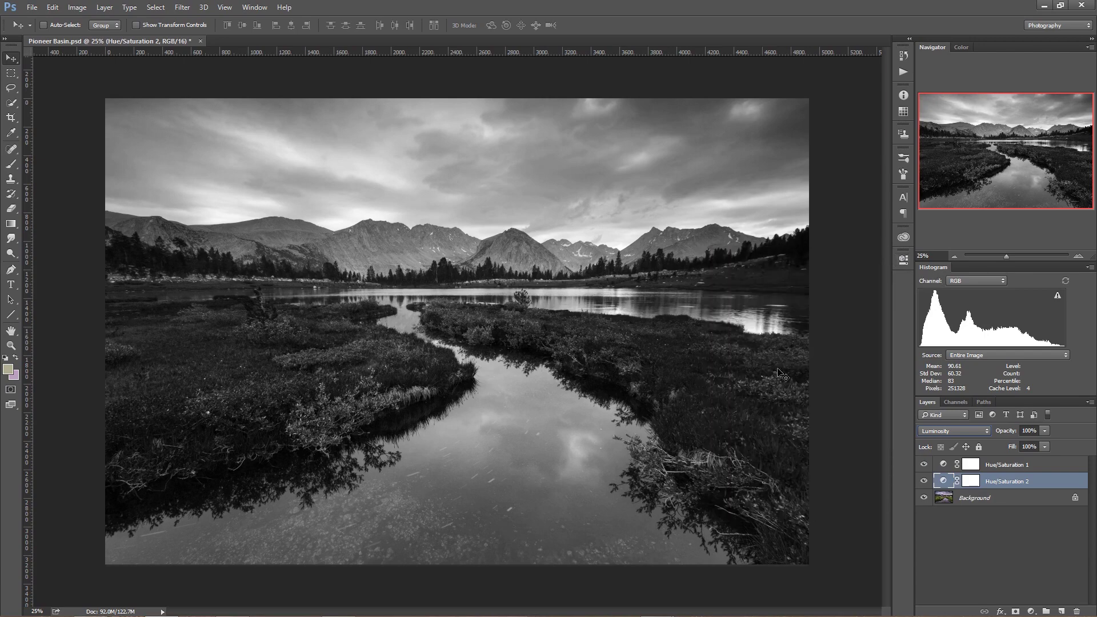
# Group both Hue/Saturation layers into Group 1 and add a layer mask.
pyautogui.keyDown('shift'); pyautogui.click(1018, 469); pyautogui.keyUp('shift')
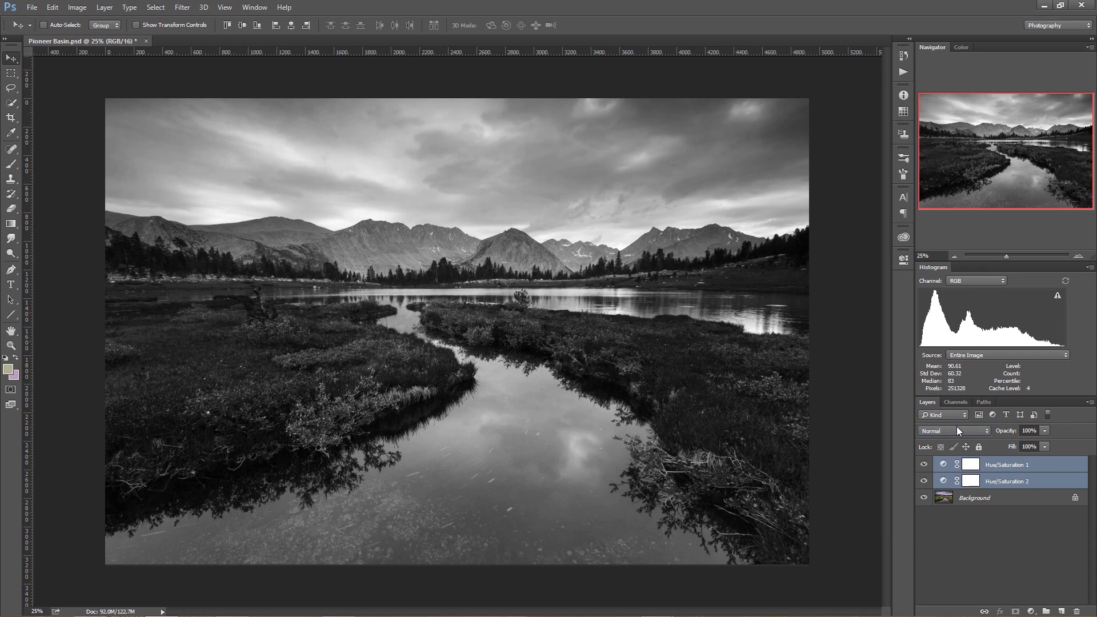
pyautogui.hotkey('ctrl', 'g')
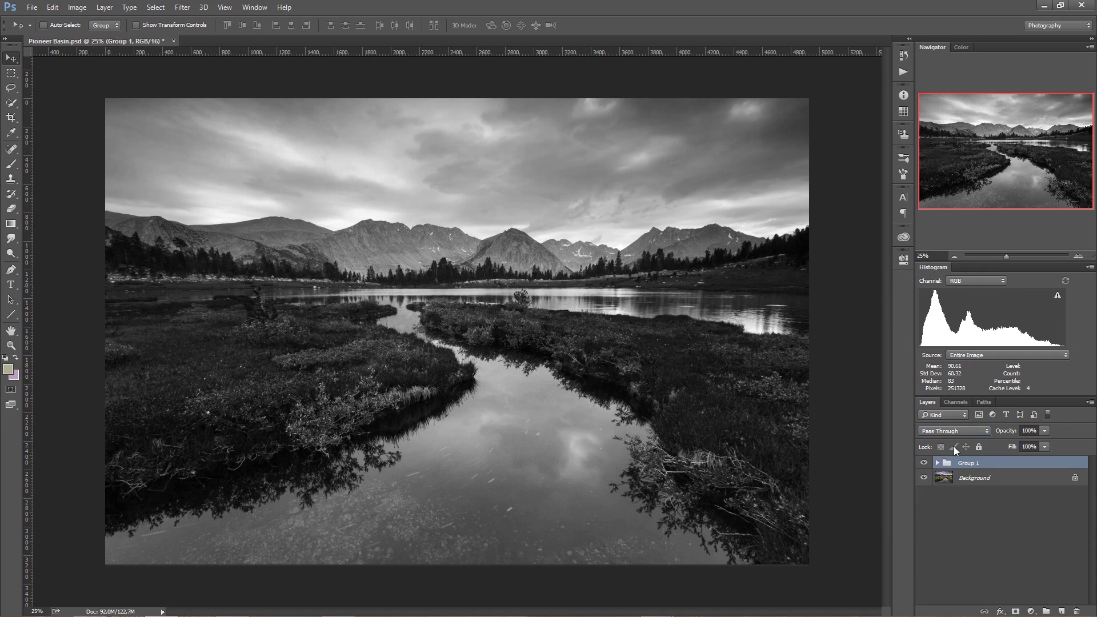
pyautogui.click(1015, 611)
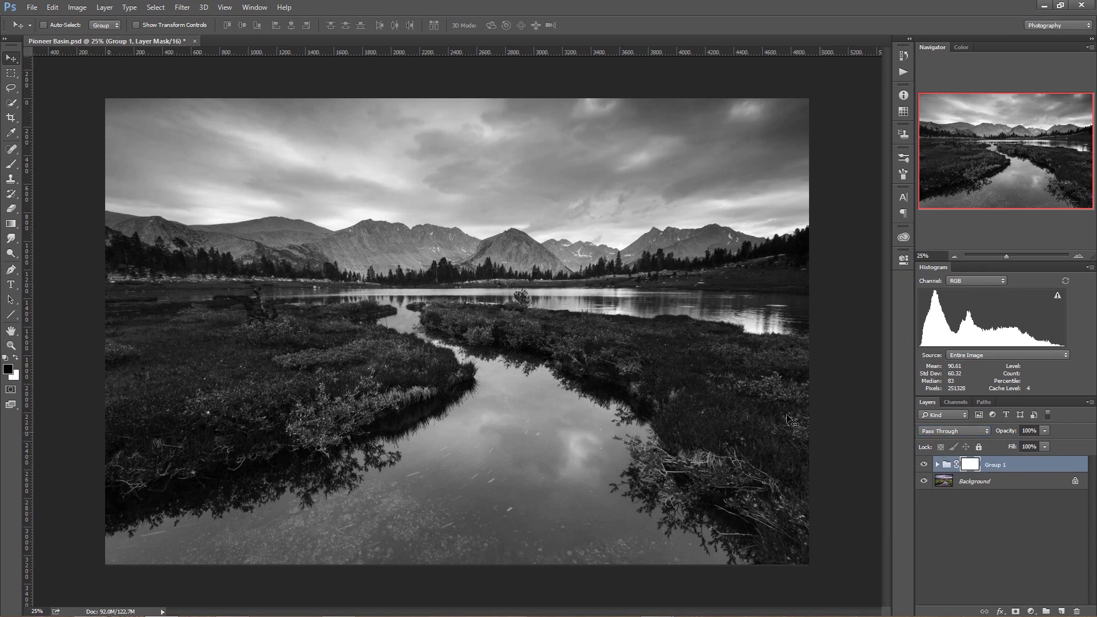
# Draw an upward white-to-black gradient on the mask to restore sky colour, and add Hue/Saturation 3.
pyautogui.press('g')
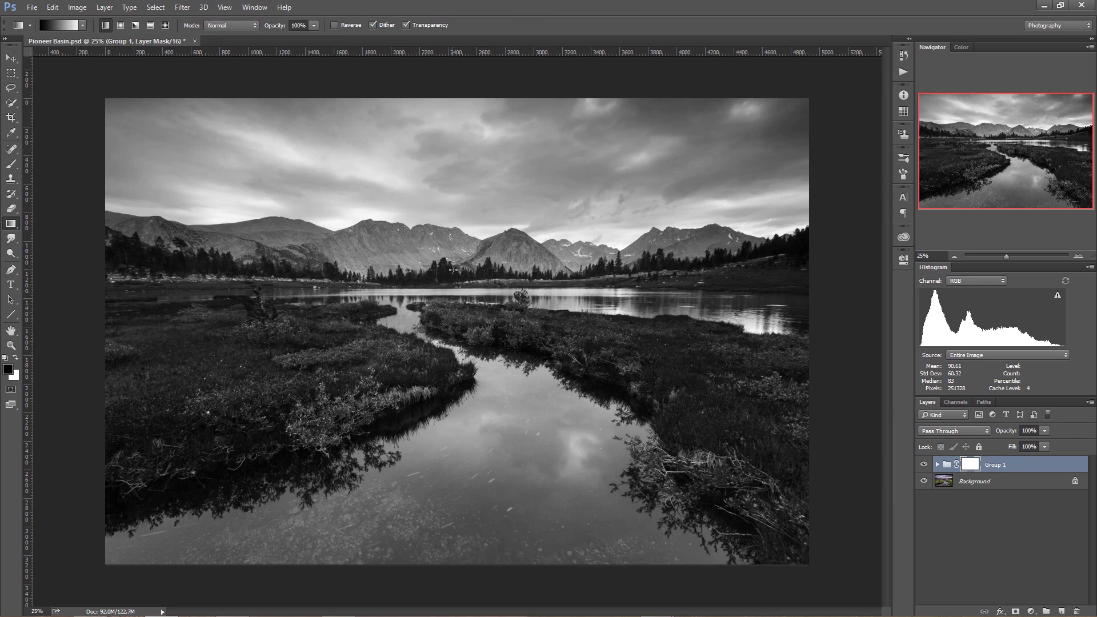
pyautogui.press('x')
pyautogui.moveTo(459, 308); pyautogui.dragTo(484, 234)
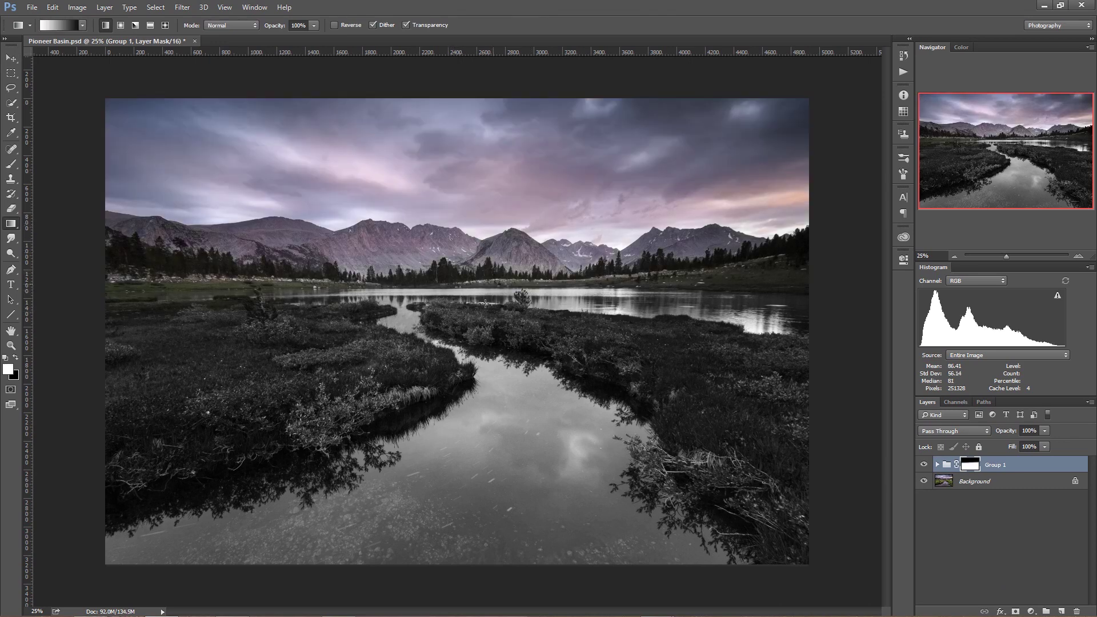
pyautogui.moveTo(462, 283); pyautogui.dragTo(460, 246)
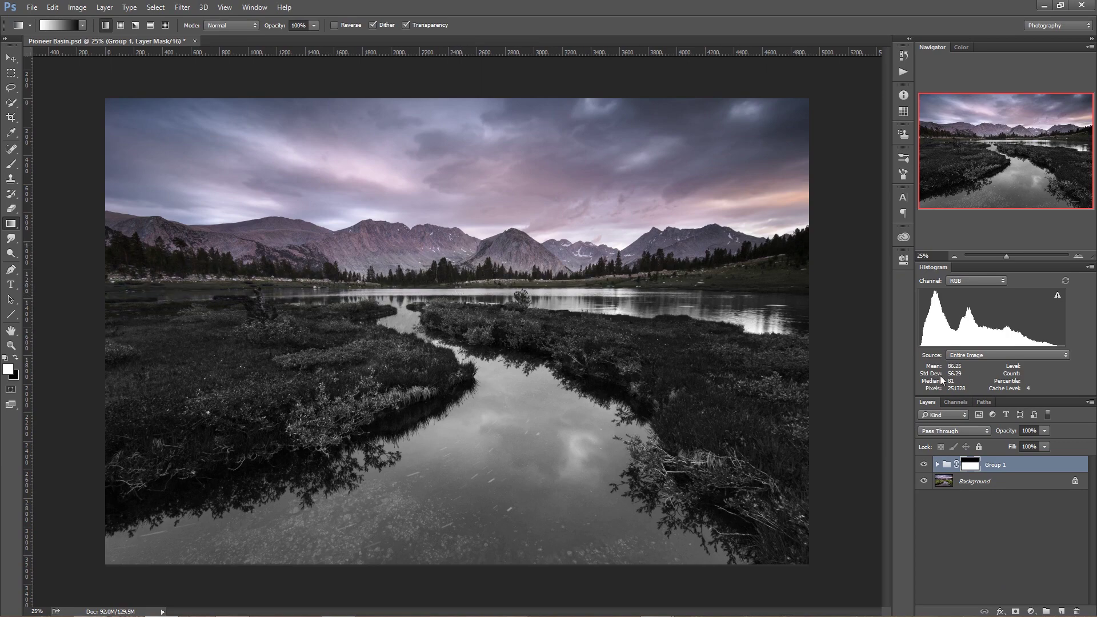
pyautogui.click(1031, 610)
pyautogui.click(1033, 470)
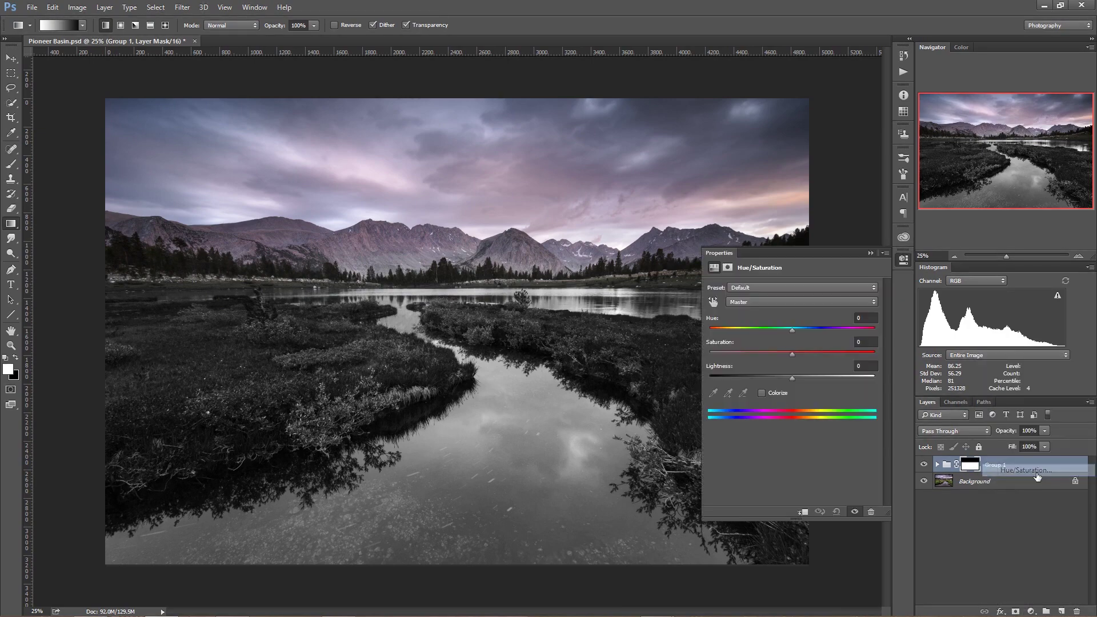
# Add Hue/Saturation 4 on top with Saturation at -100.
pyautogui.click(1031, 610)
pyautogui.click(1022, 470)
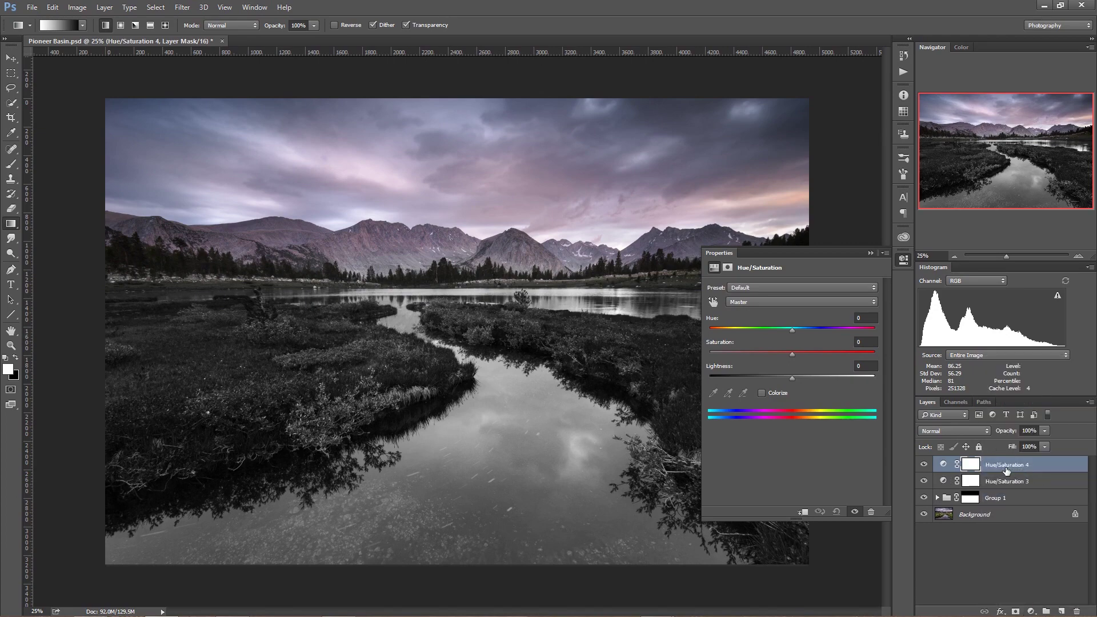
pyautogui.moveTo(792, 354); pyautogui.dragTo(665, 362)
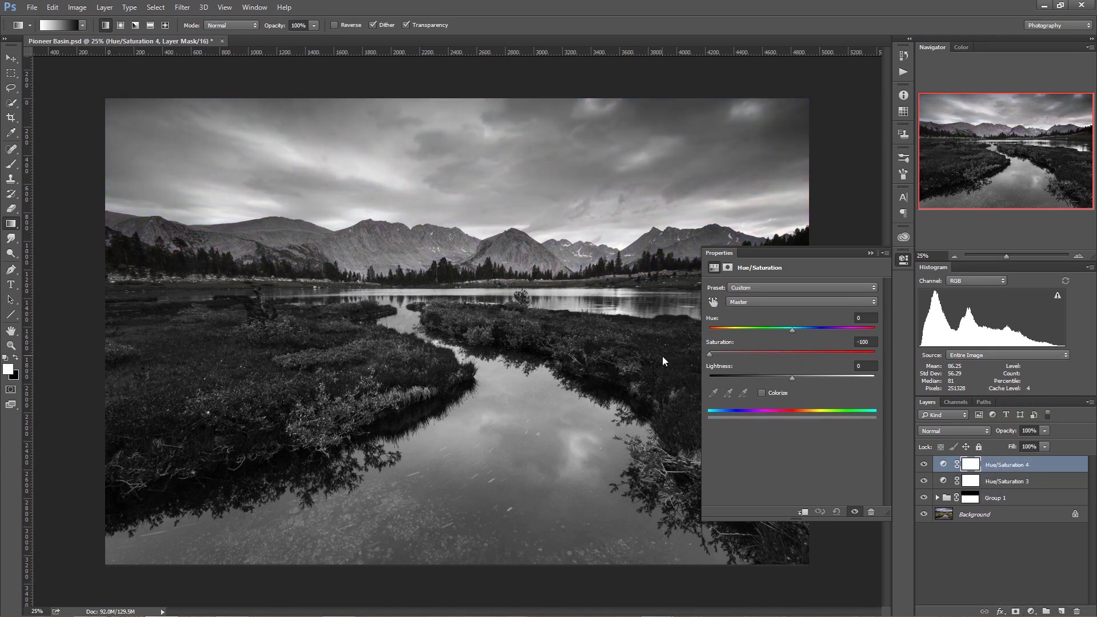
# Set Hue/Saturation 3 to Luminosity blending and shift its hue to -9.
pyautogui.click(941, 481)
pyautogui.click(955, 431)
pyautogui.click(954, 421)
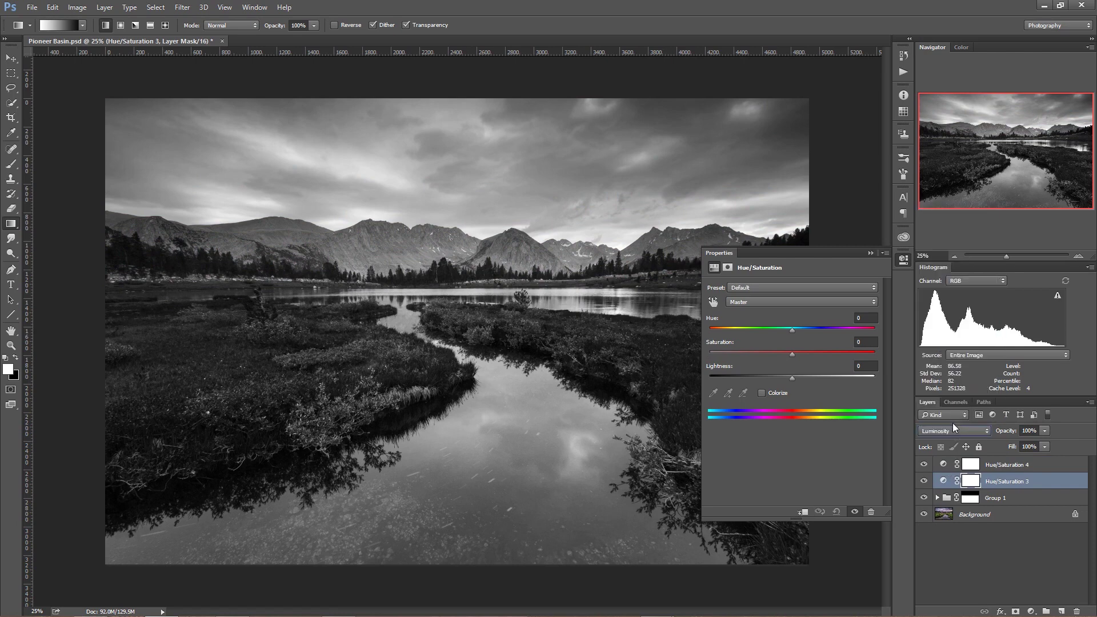
pyautogui.click(904, 260)
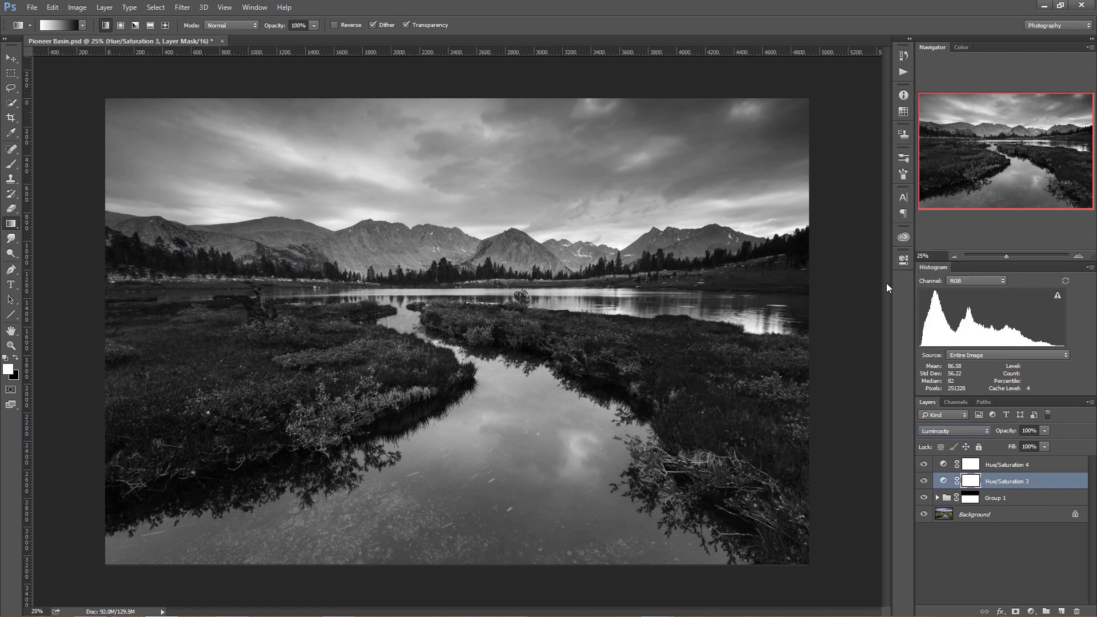
pyautogui.doubleClick(942, 481)
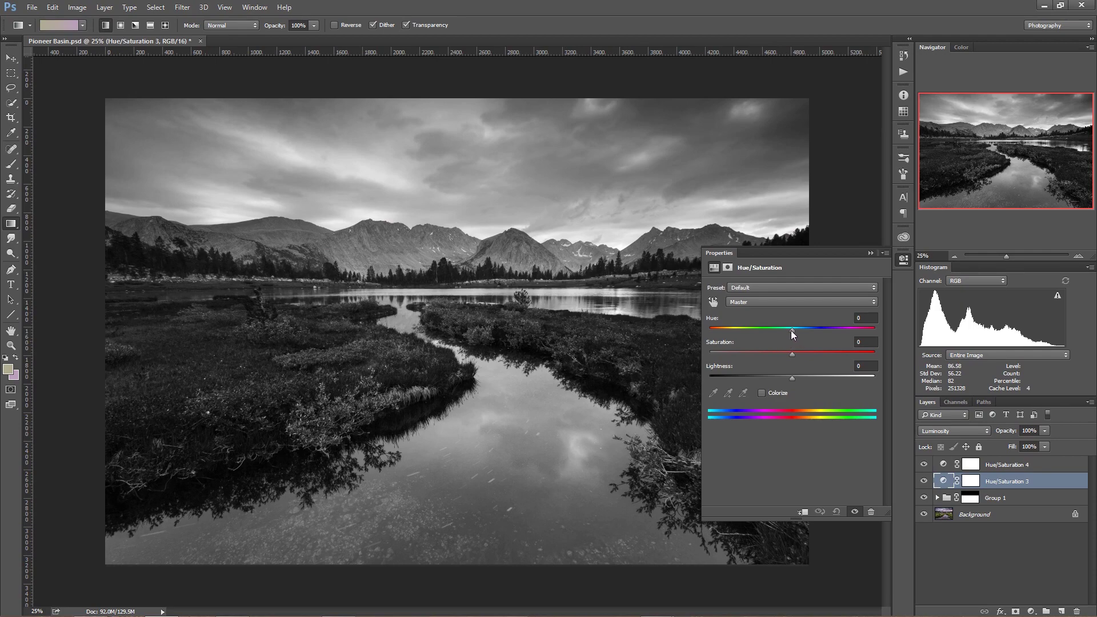
pyautogui.moveTo(792, 335)
pyautogui.mouseDown()
pyautogui.moveTo(783, 334)
pyautogui.moveTo(861, 341)
pyautogui.moveTo(736, 337)
pyautogui.moveTo(786, 345)
pyautogui.mouseUp()
# Group Hue/Saturation 3 and 4 into Group 2, expand it, and target its top layer.
pyautogui.keyDown('shift'); pyautogui.click(1008, 465); pyautogui.keyUp('shift')
pyautogui.hotkey('ctrl', 'g')
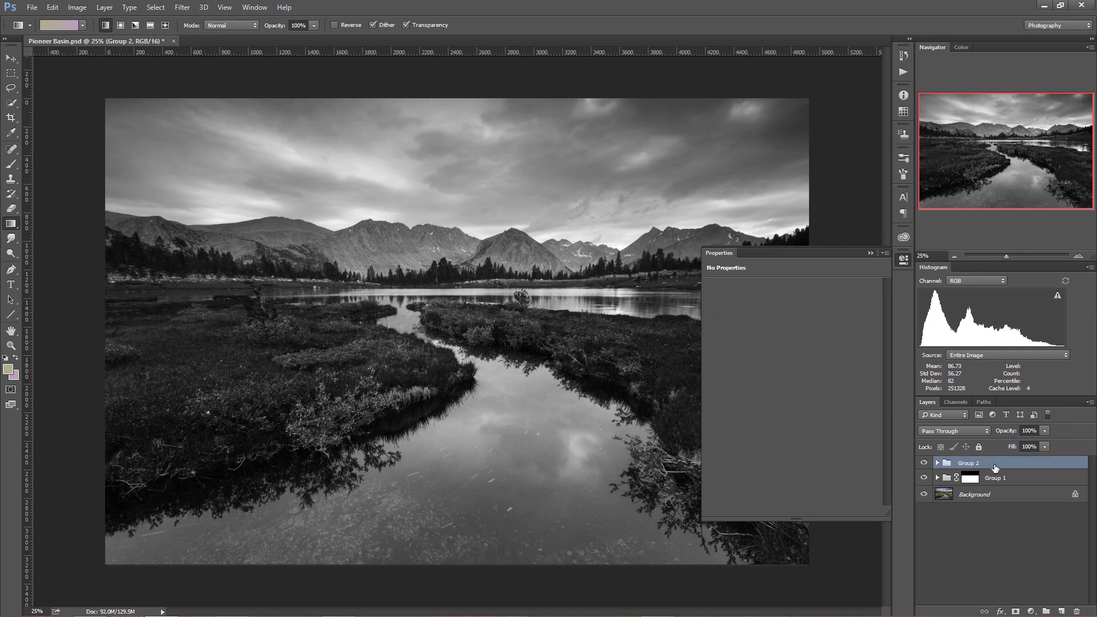
pyautogui.click(903, 260)
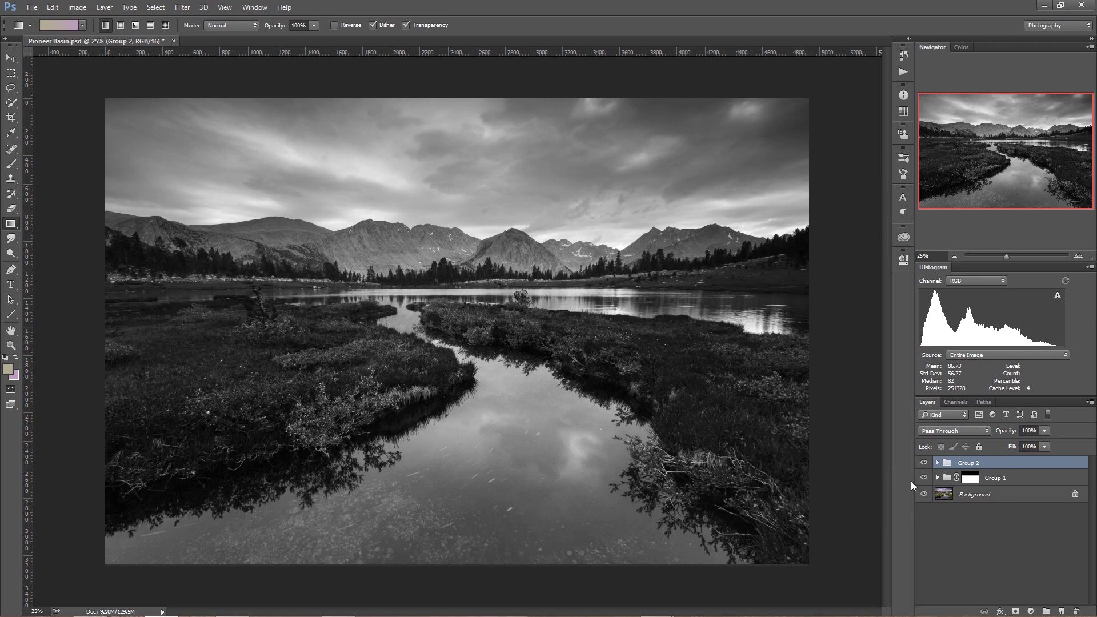
pyautogui.click(923, 493)
pyautogui.click(937, 463)
pyautogui.click(979, 478)
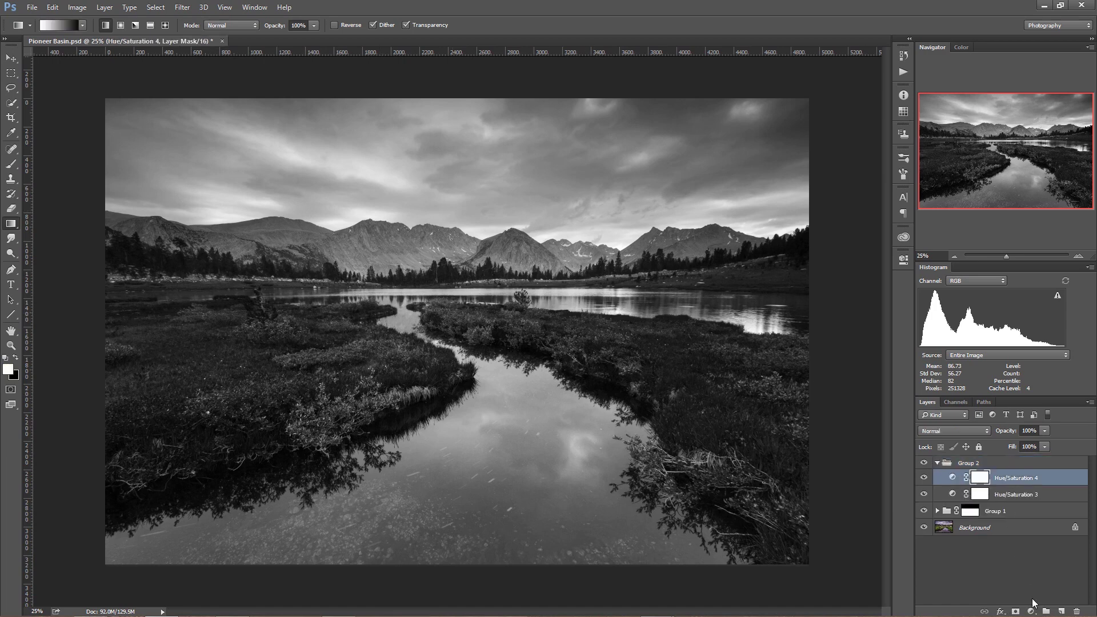
# Add a Curves layer and darken the sky's bright tones with two sampled curve points.
pyautogui.click(1031, 610)
pyautogui.click(1029, 427)
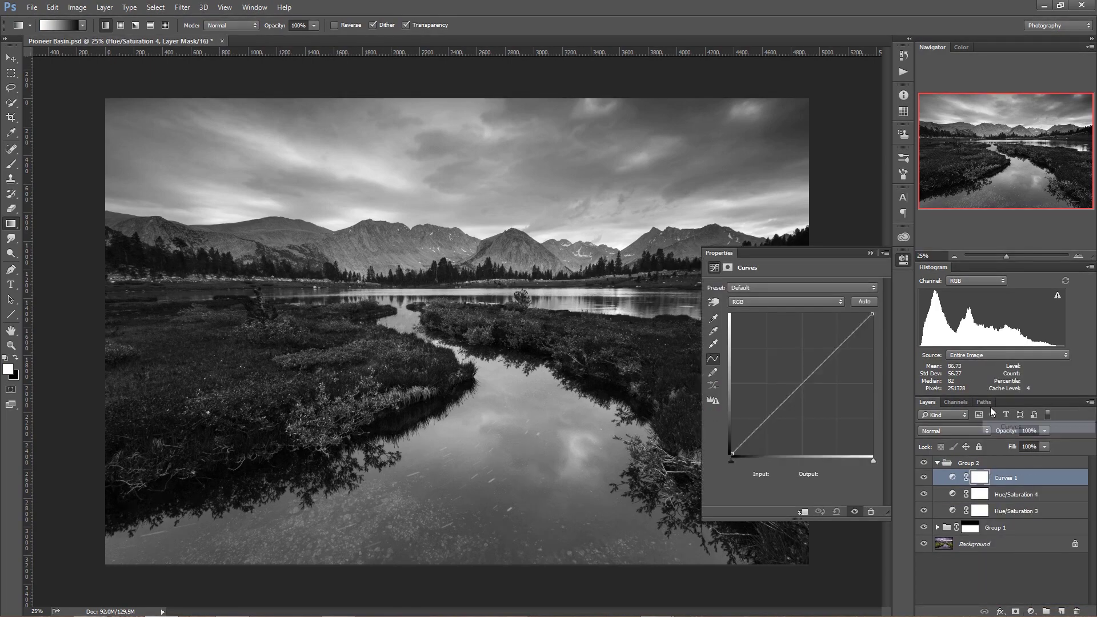
pyautogui.click(714, 302)
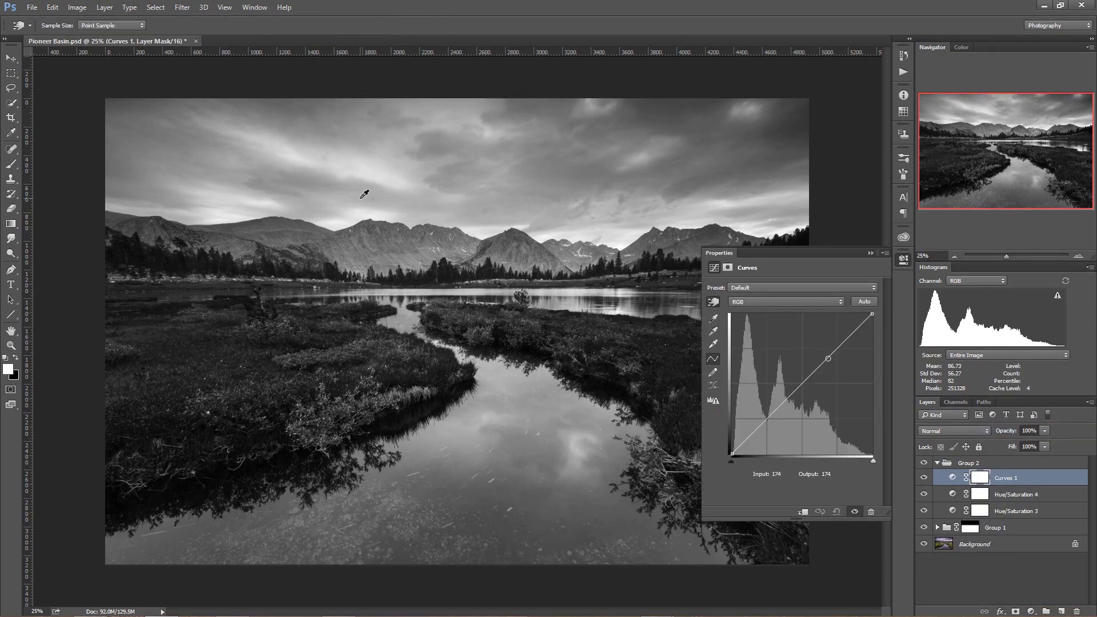
pyautogui.moveTo(371, 189); pyautogui.dragTo(371, 209)
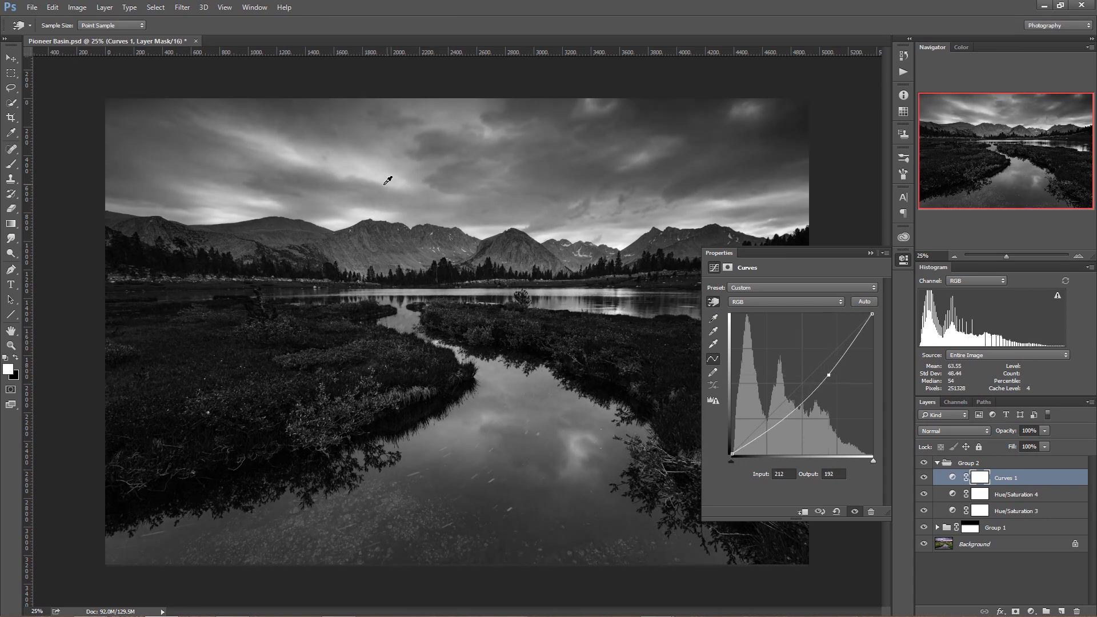
pyautogui.moveTo(387, 172); pyautogui.dragTo(387, 166)
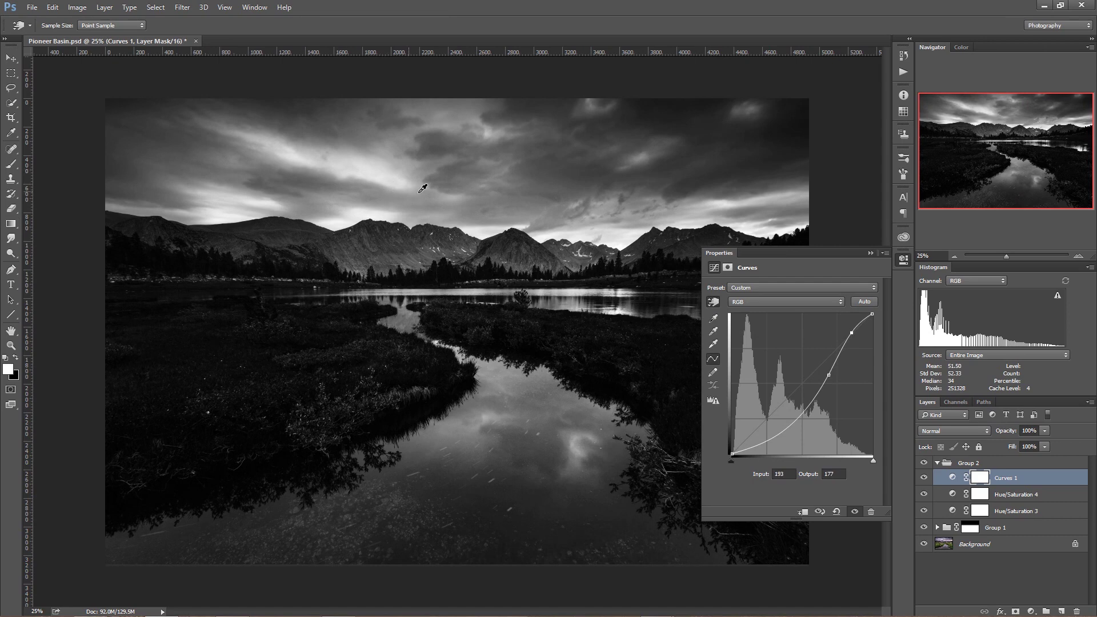
# Draw a downward gradient on the Curves mask so the foreground stays bright.
pyautogui.press('g')
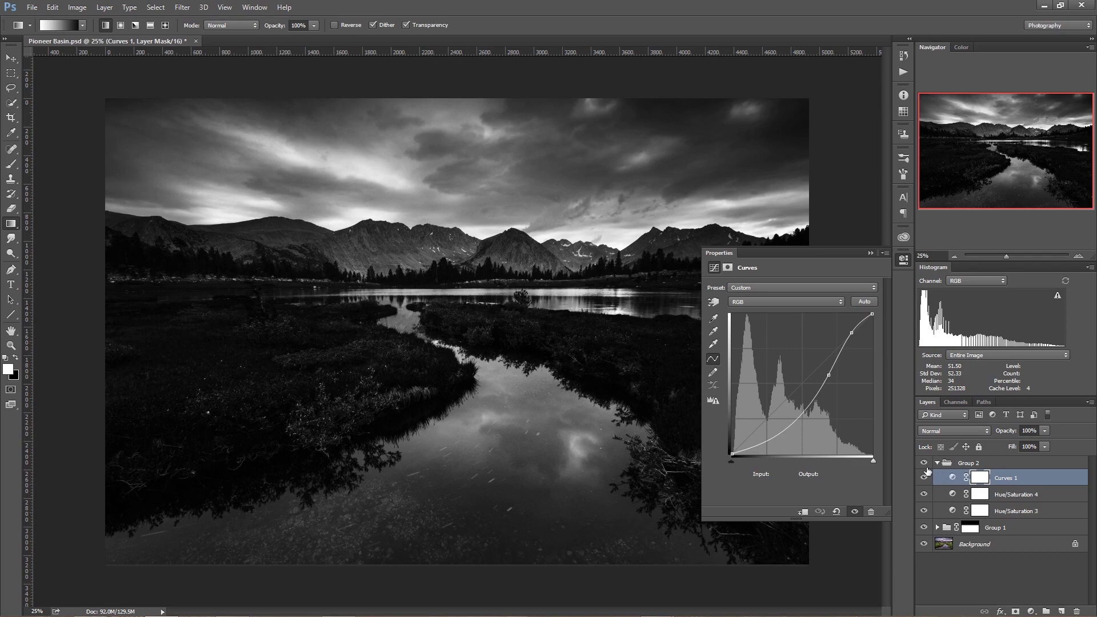
pyautogui.moveTo(457, 237); pyautogui.dragTo(459, 315)
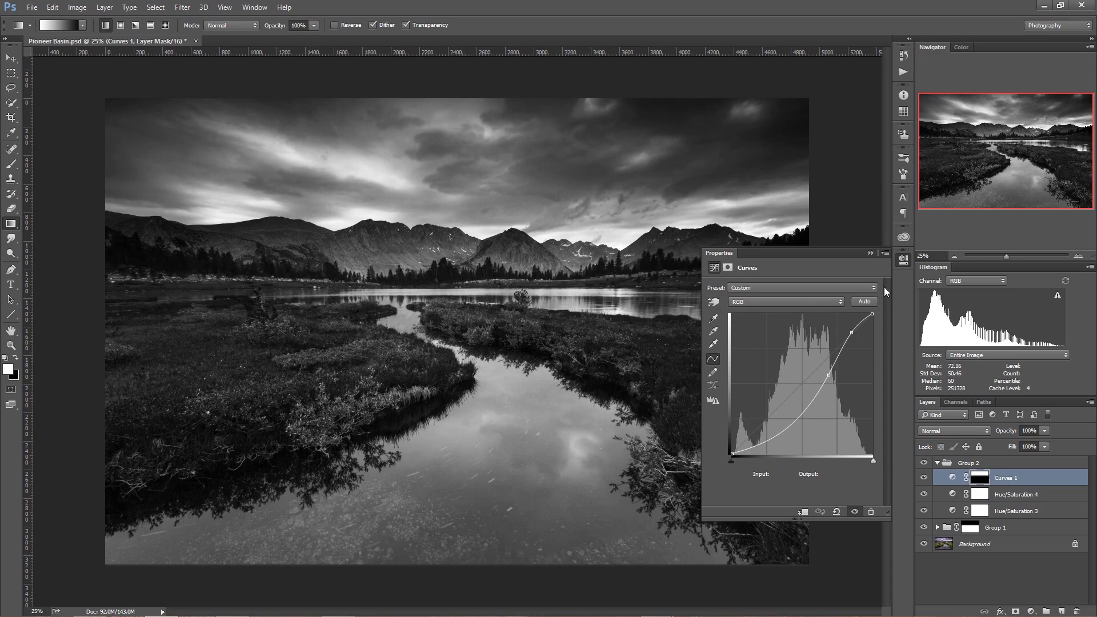
pyautogui.click(904, 258)
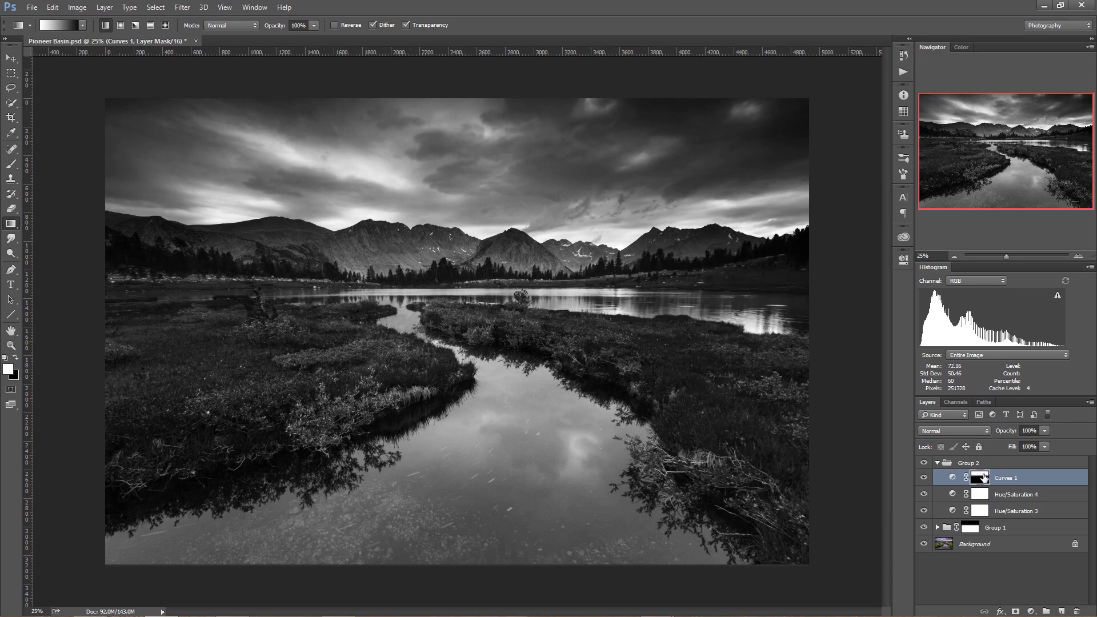
# Add Curves 2 above Hue/Saturation 1 in Group 1, brightening the water and darkening grass shadows.
pyautogui.click(937, 527)
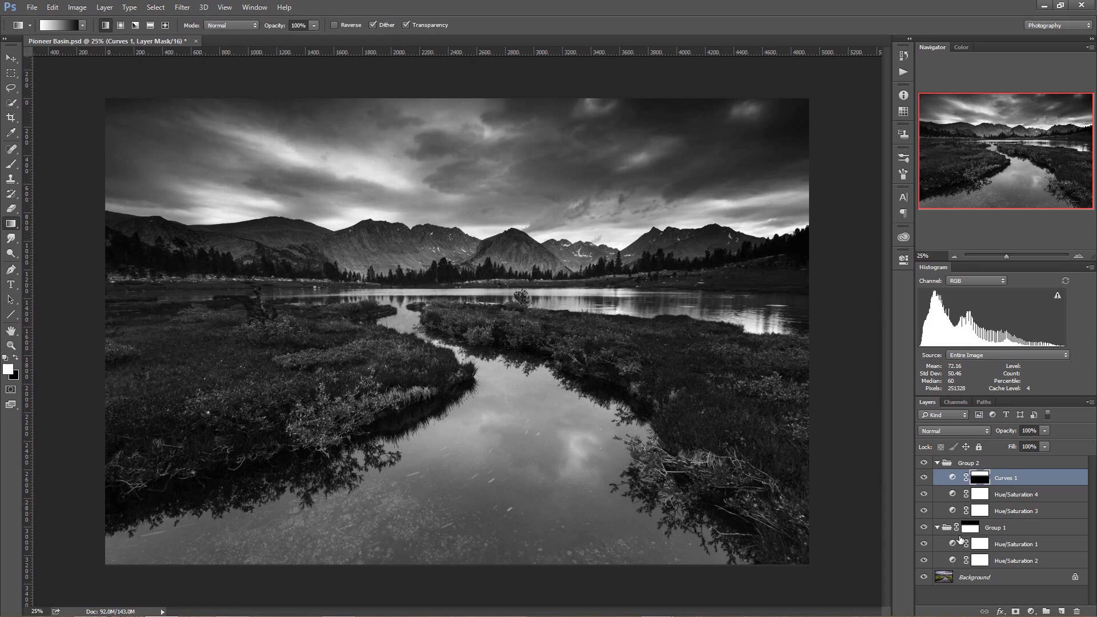
pyautogui.click(1006, 545)
pyautogui.click(1030, 611)
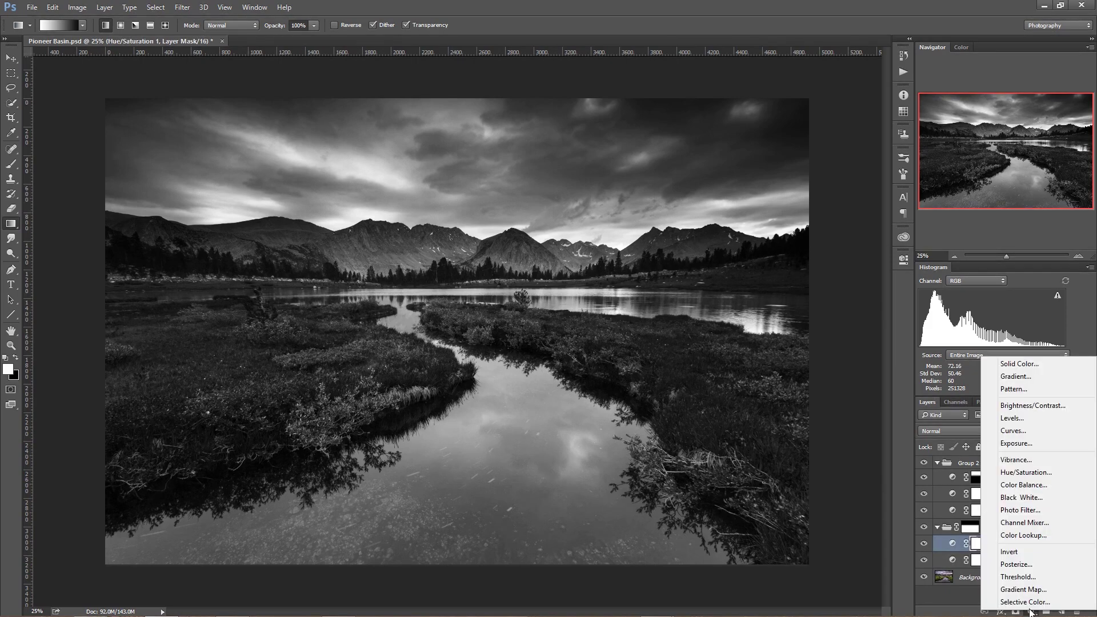
pyautogui.click(1013, 431)
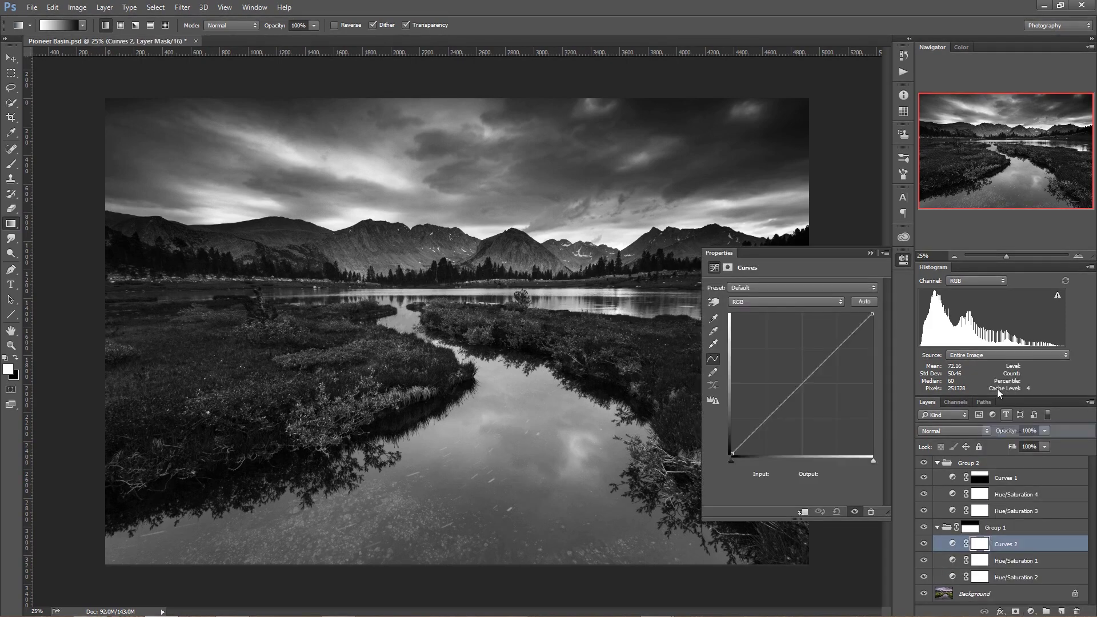
pyautogui.click(713, 302)
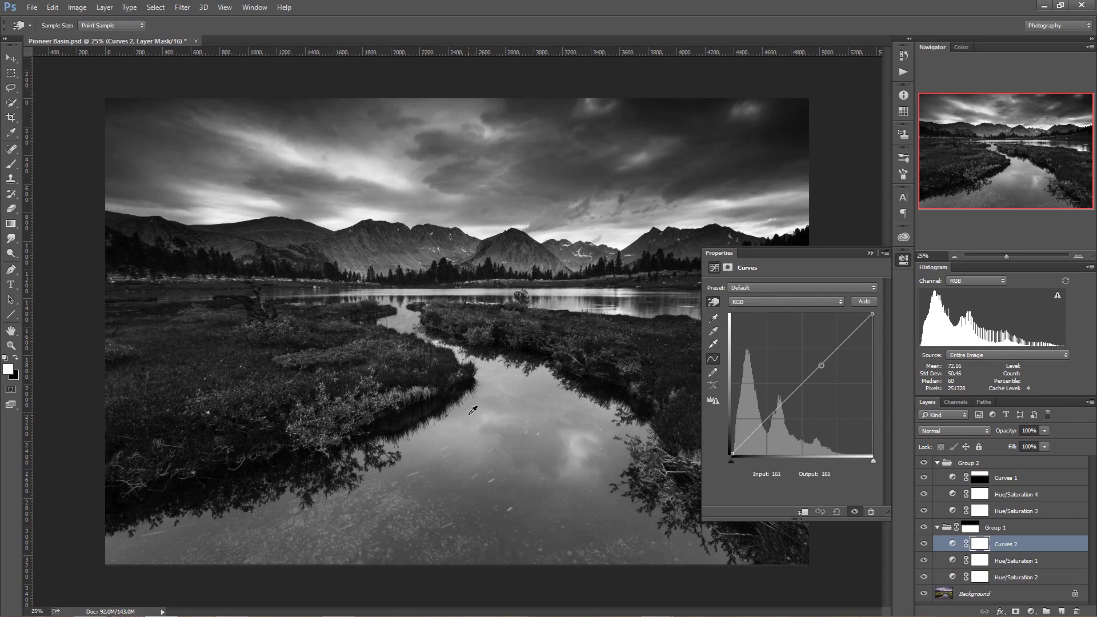
pyautogui.moveTo(474, 410); pyautogui.dragTo(472, 406)
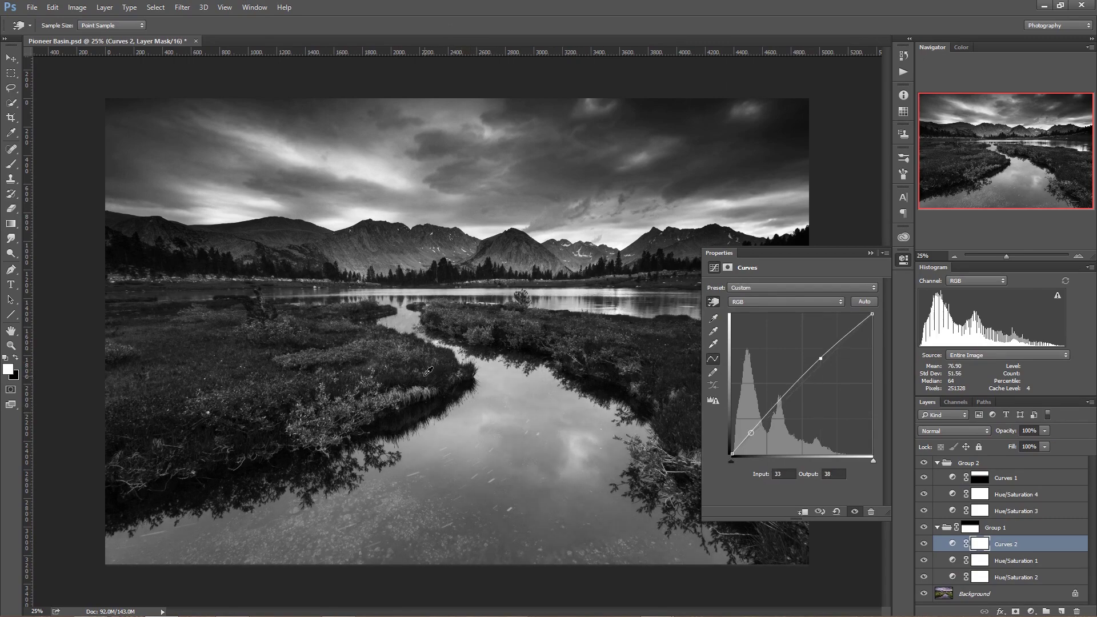
pyautogui.moveTo(429, 372); pyautogui.dragTo(429, 383)
pyautogui.click(905, 259)
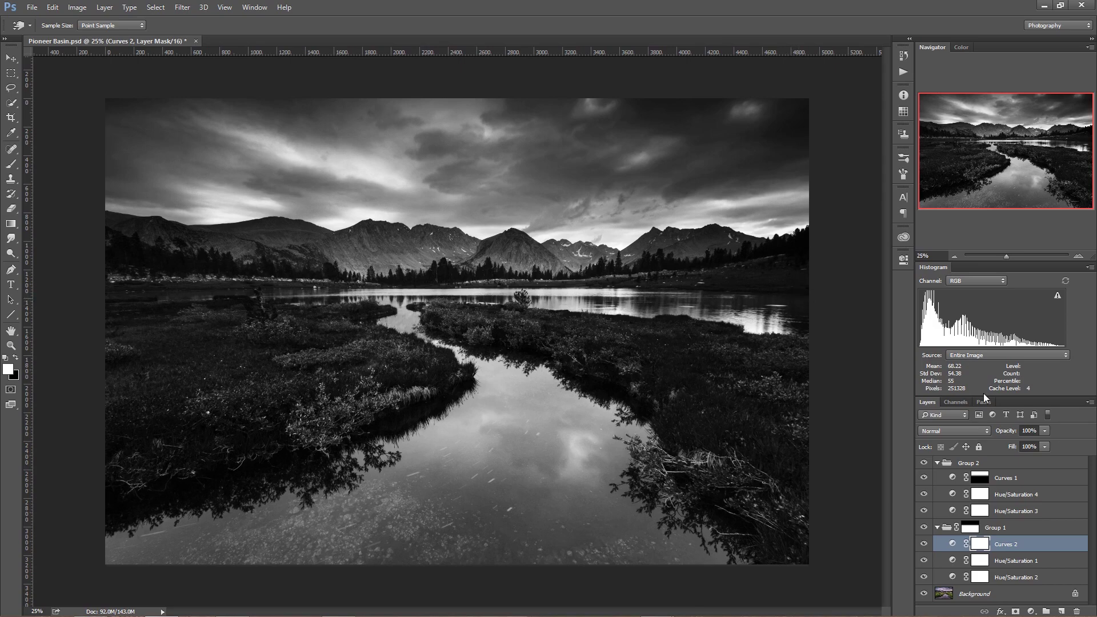
# Retune Hue/Saturation 2's hue from -178 to -126.
pyautogui.doubleClick(953, 576)
pyautogui.moveTo(710, 330); pyautogui.dragTo(728, 331)
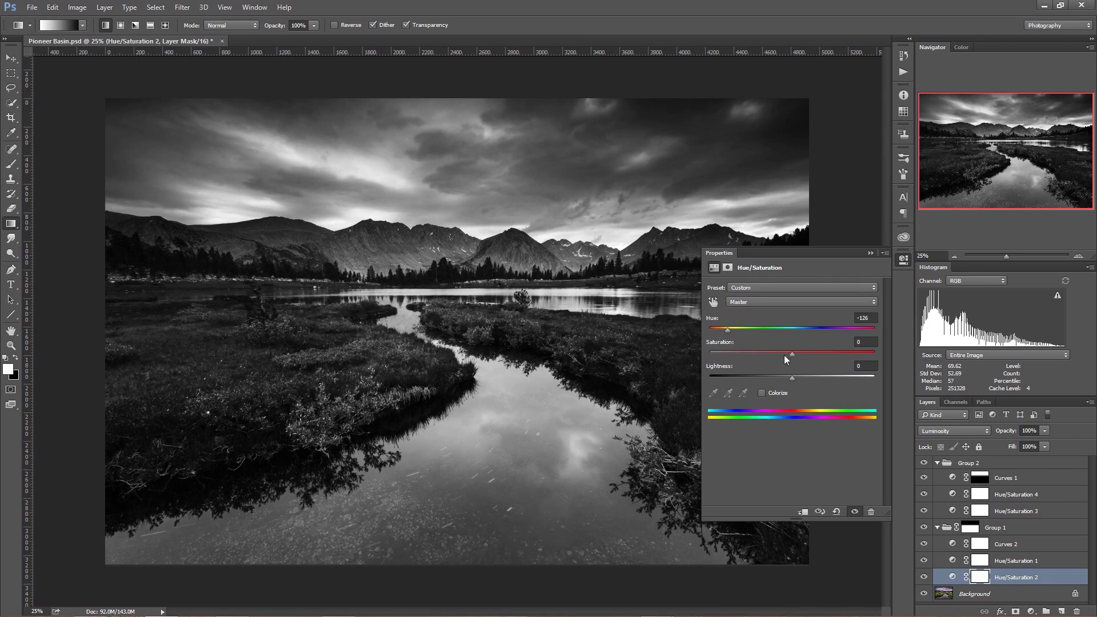
pyautogui.click(903, 260)
# Lower Curves 1's upper point slightly to darken a little more.
pyautogui.doubleClick(953, 478)
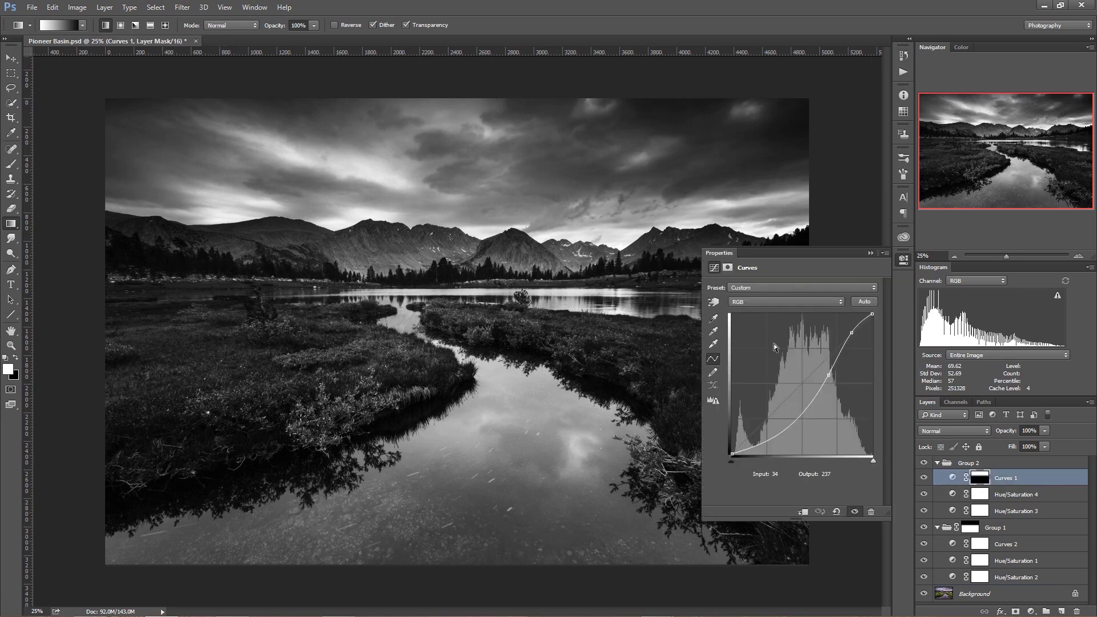
pyautogui.moveTo(828, 375); pyautogui.dragTo(828, 381)
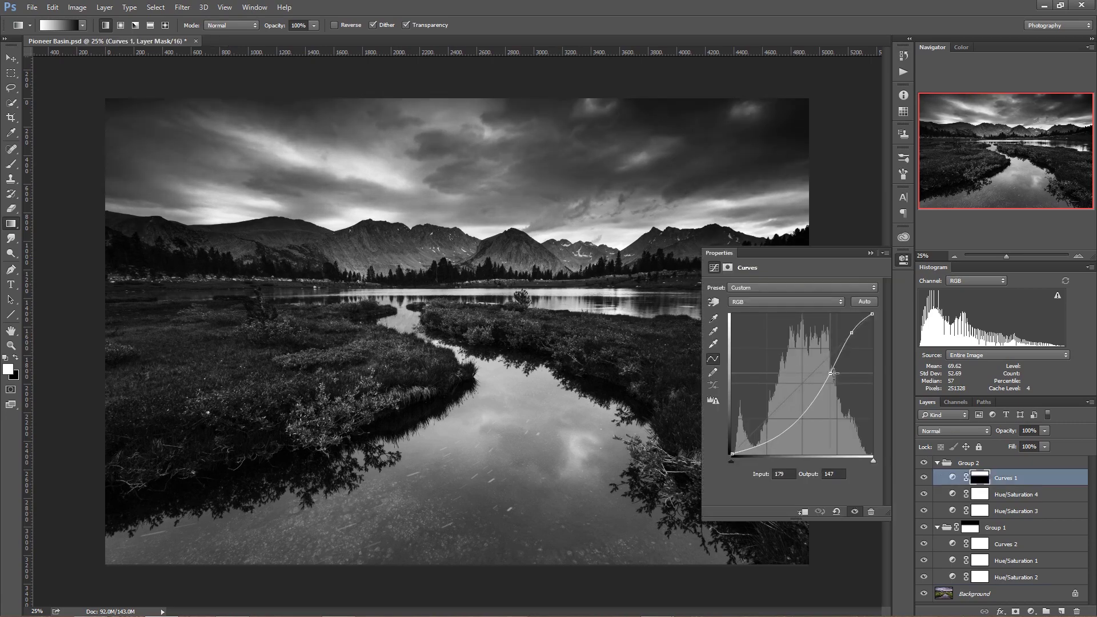
pyautogui.click(903, 260)
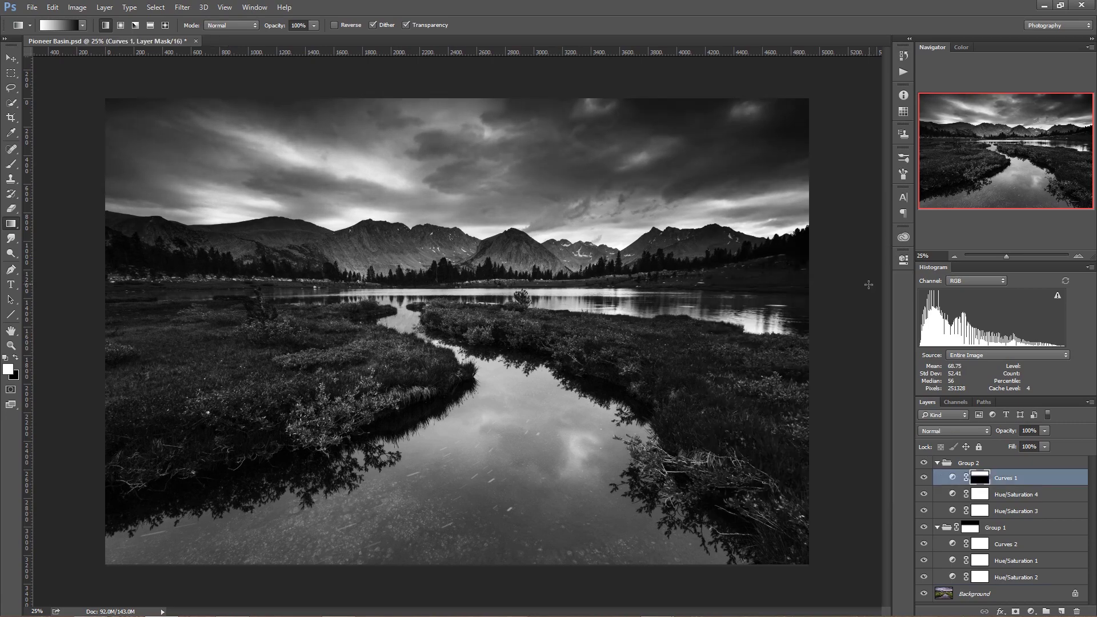